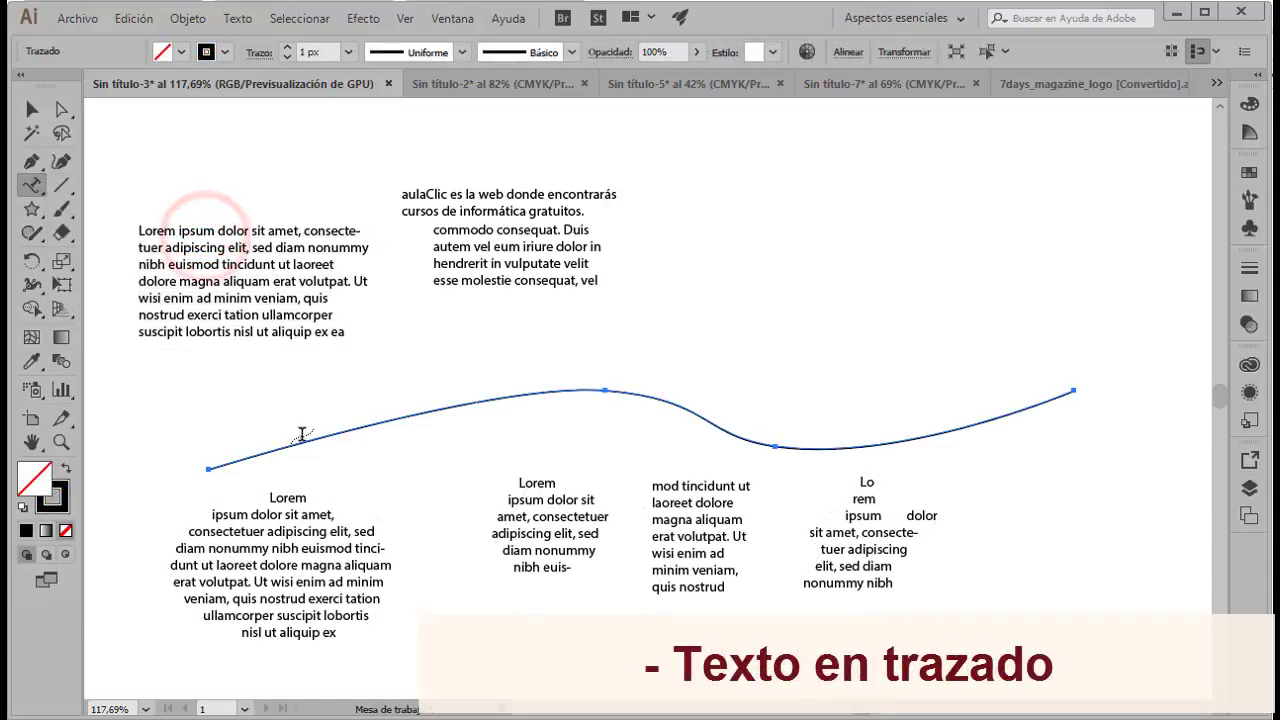
click(300, 438)
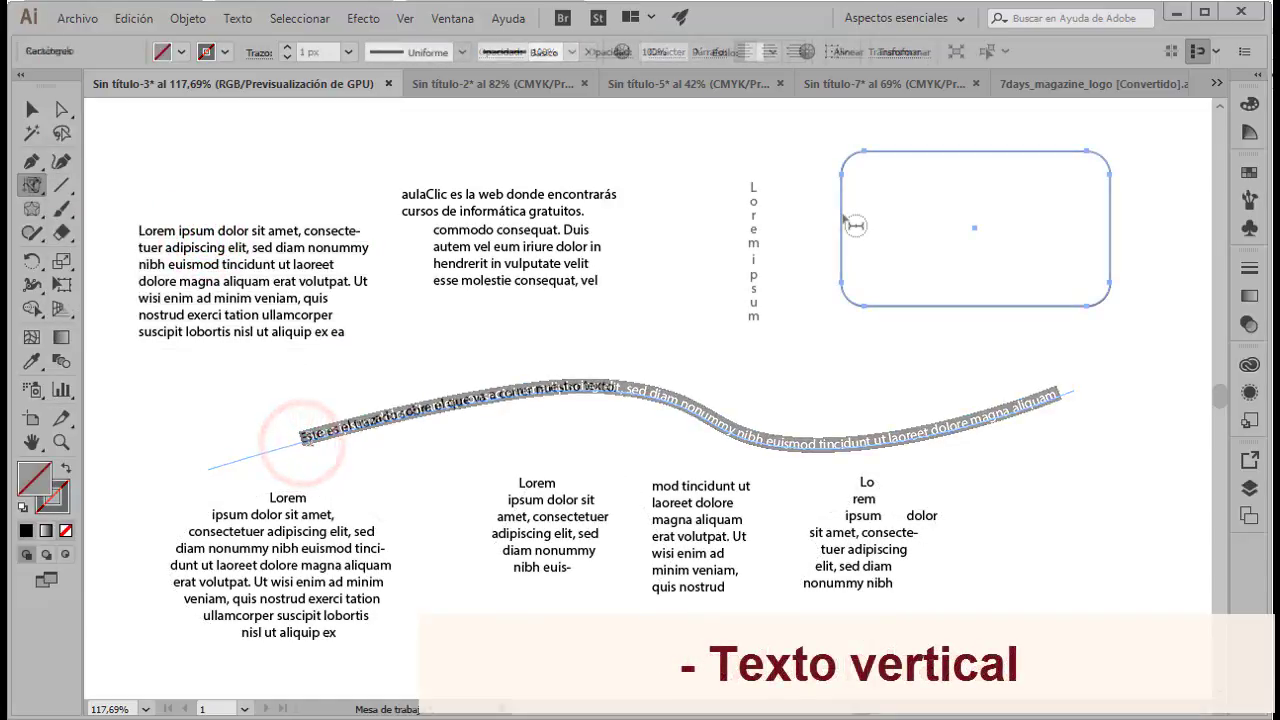
click(843, 214)
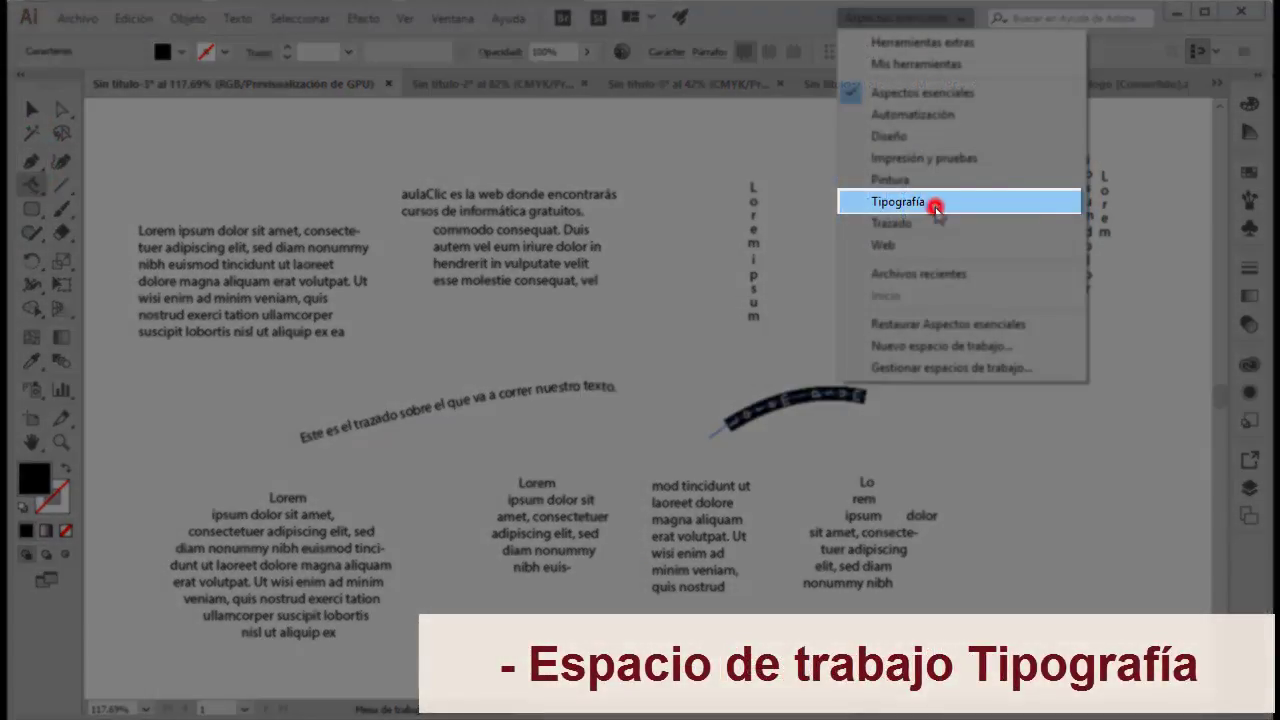
click(935, 204)
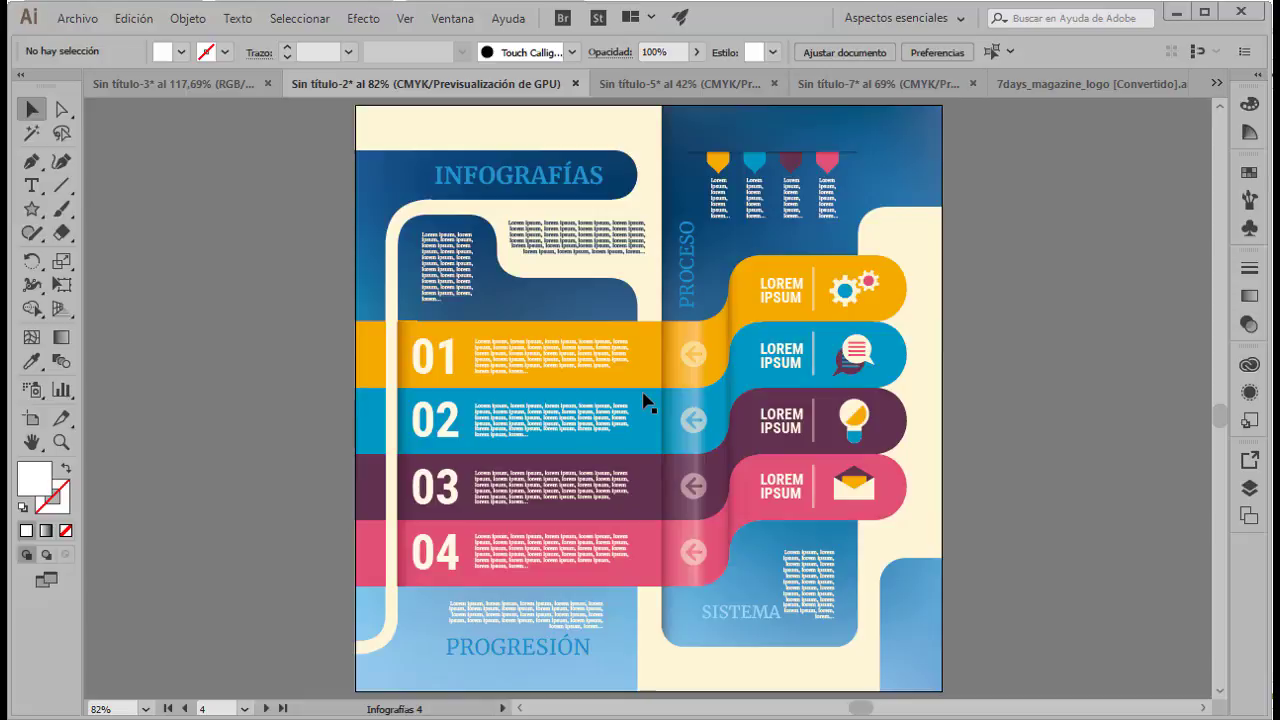
Look through the poster, Sin título-7 and logo documents for examples of text in design, ending on Sin título-3.
click(675, 84)
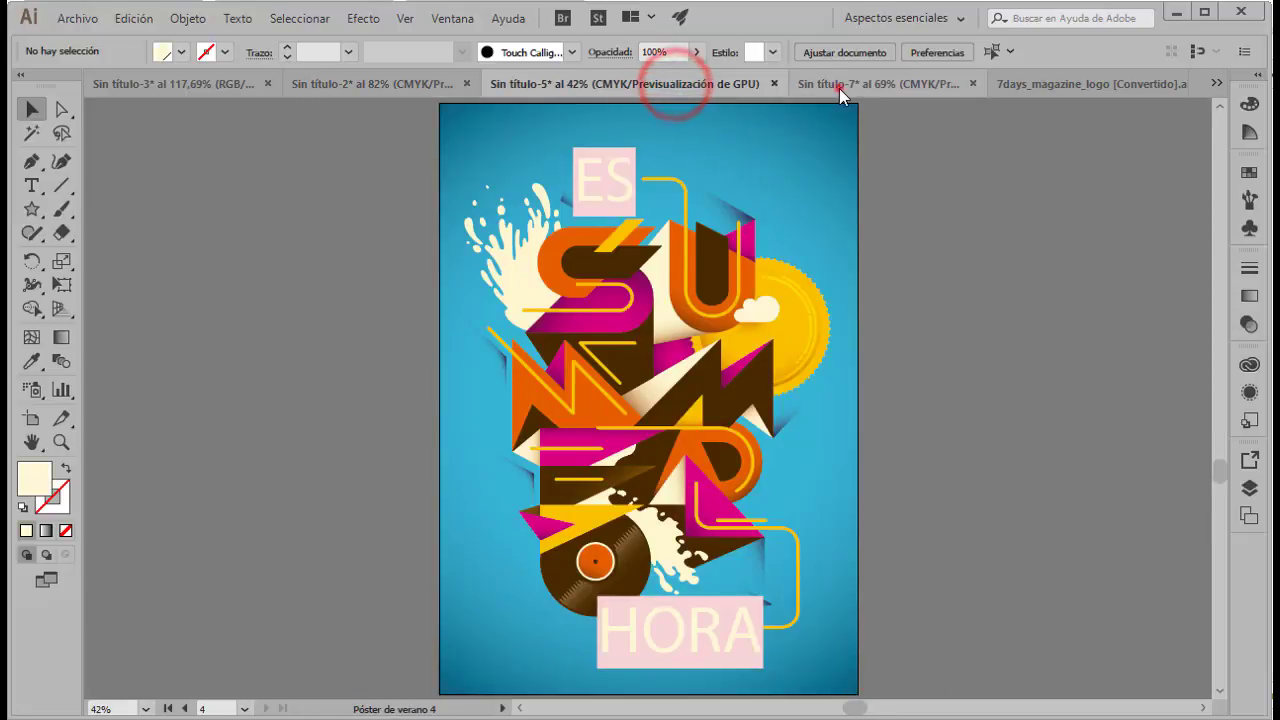
click(840, 88)
click(1024, 86)
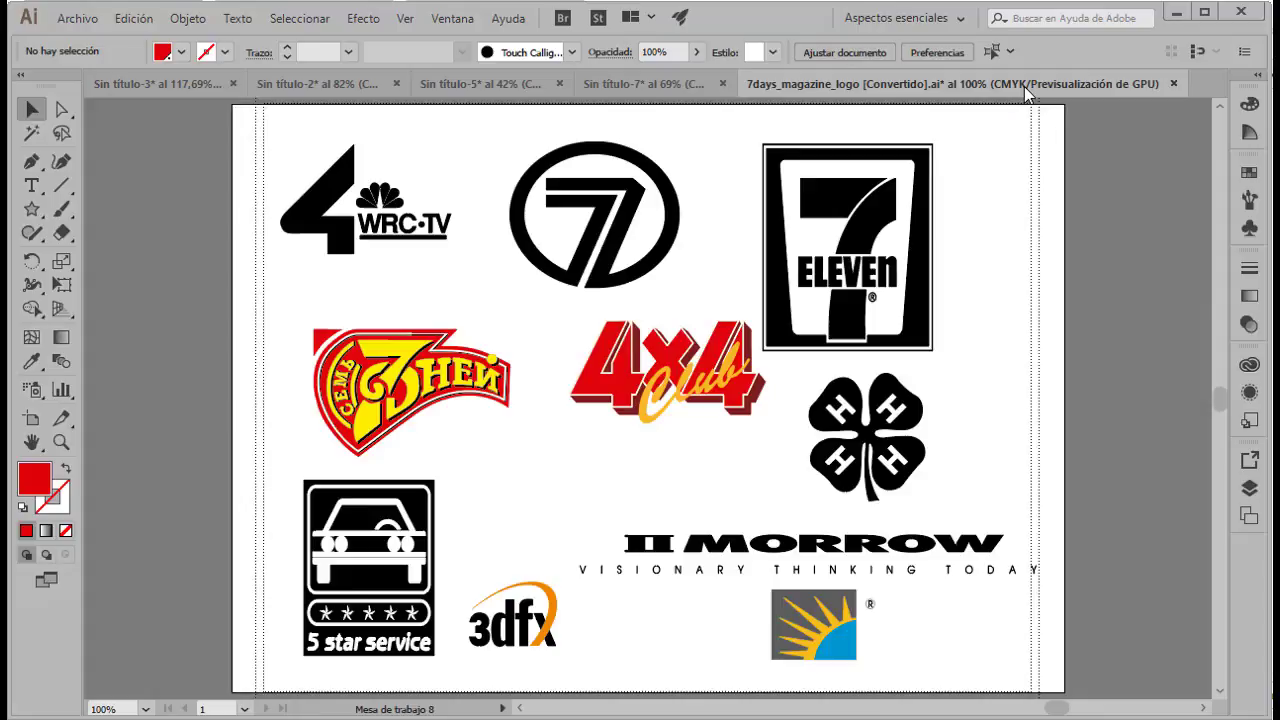
click(183, 84)
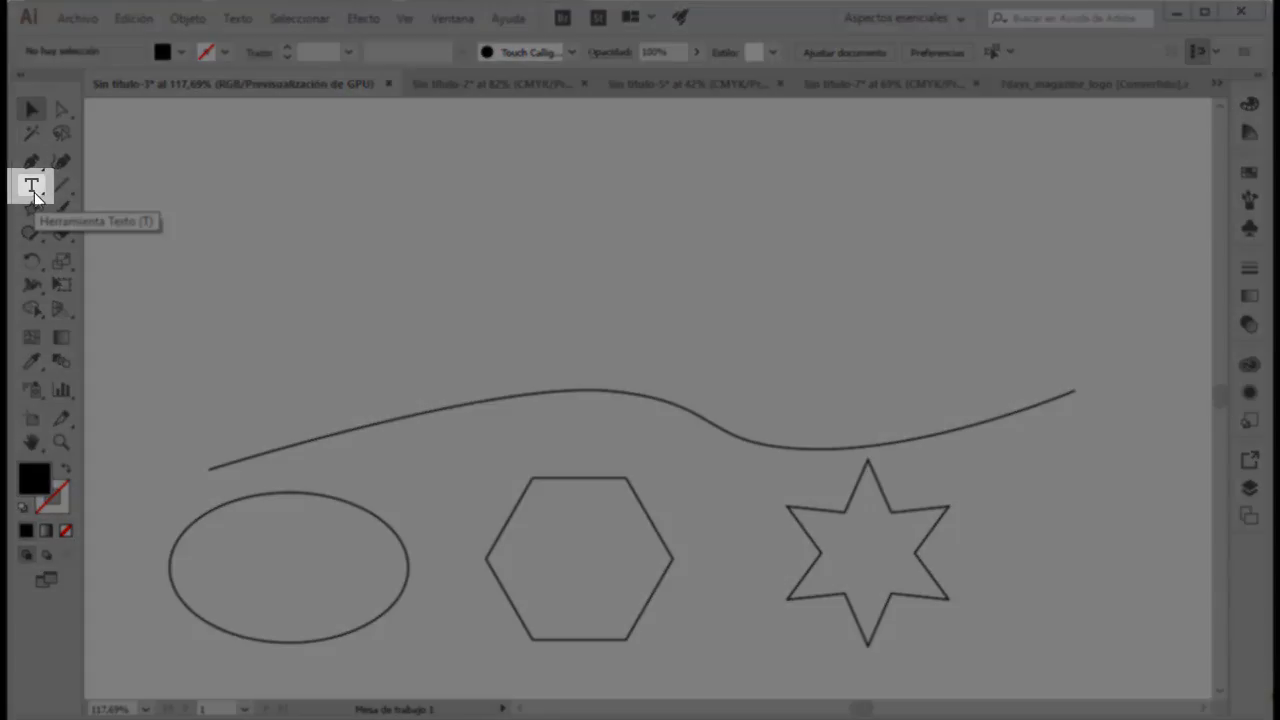
Add point text above the curve reading "aulaClic es la web donde encontrarás" and, on a second line, "cursos de informática gratuitos.".
click(33, 189)
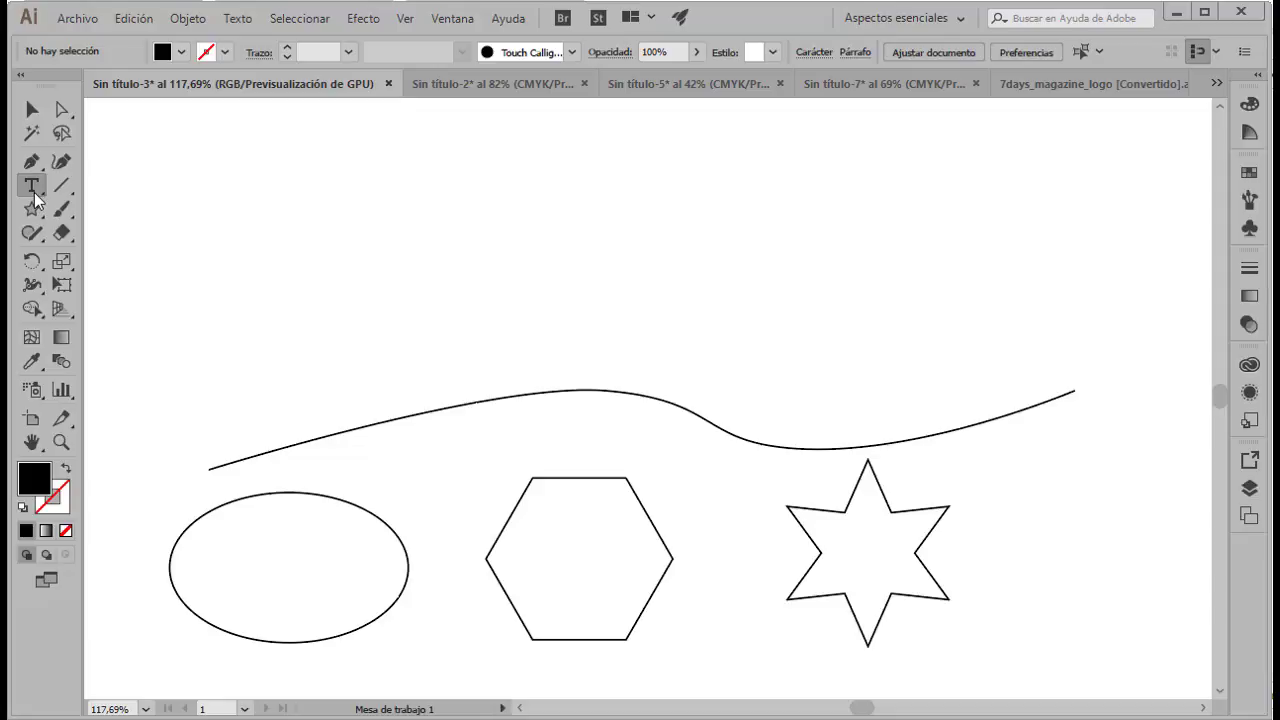
click(32, 186)
click(412, 208)
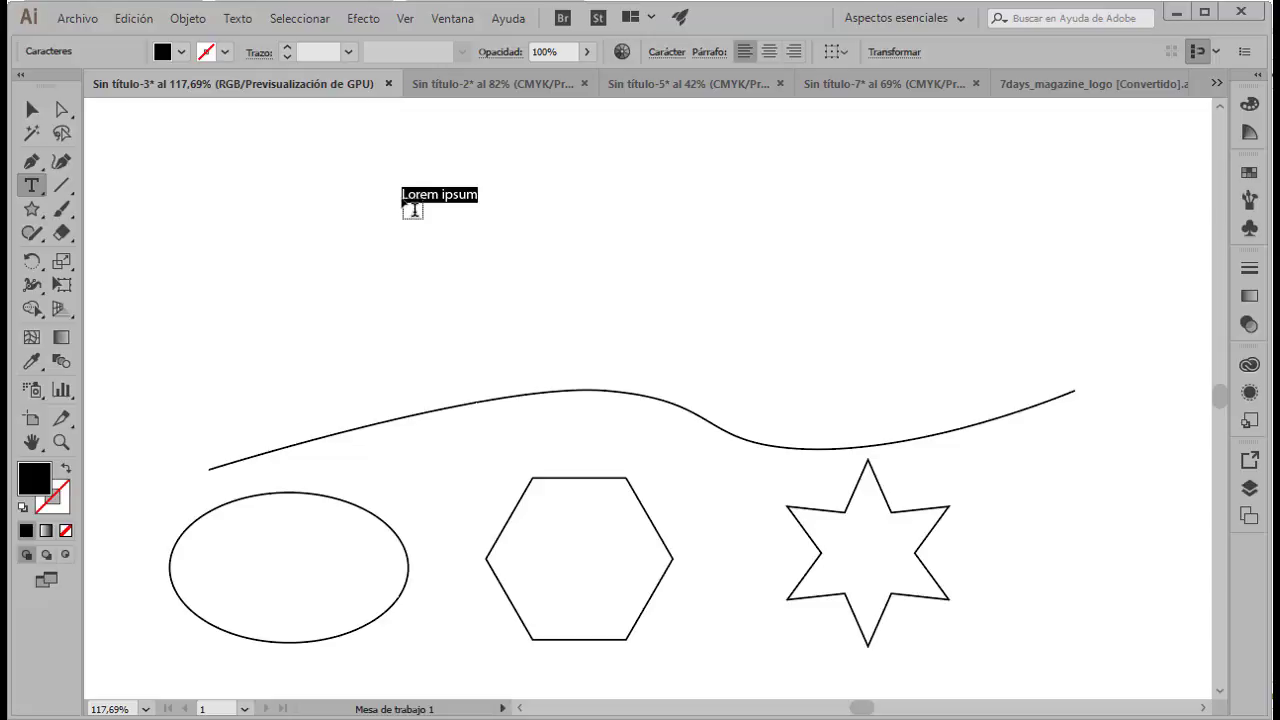
text(aul)
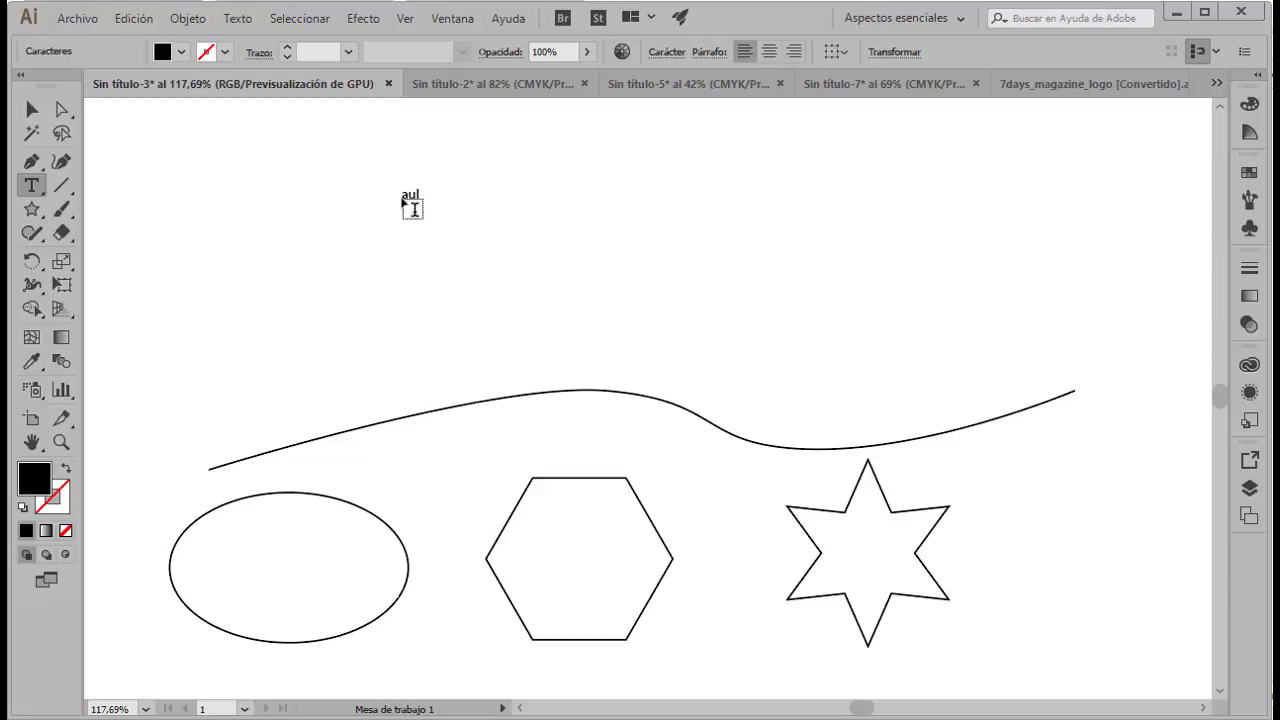
text(aClic es la web donde encontrarás)
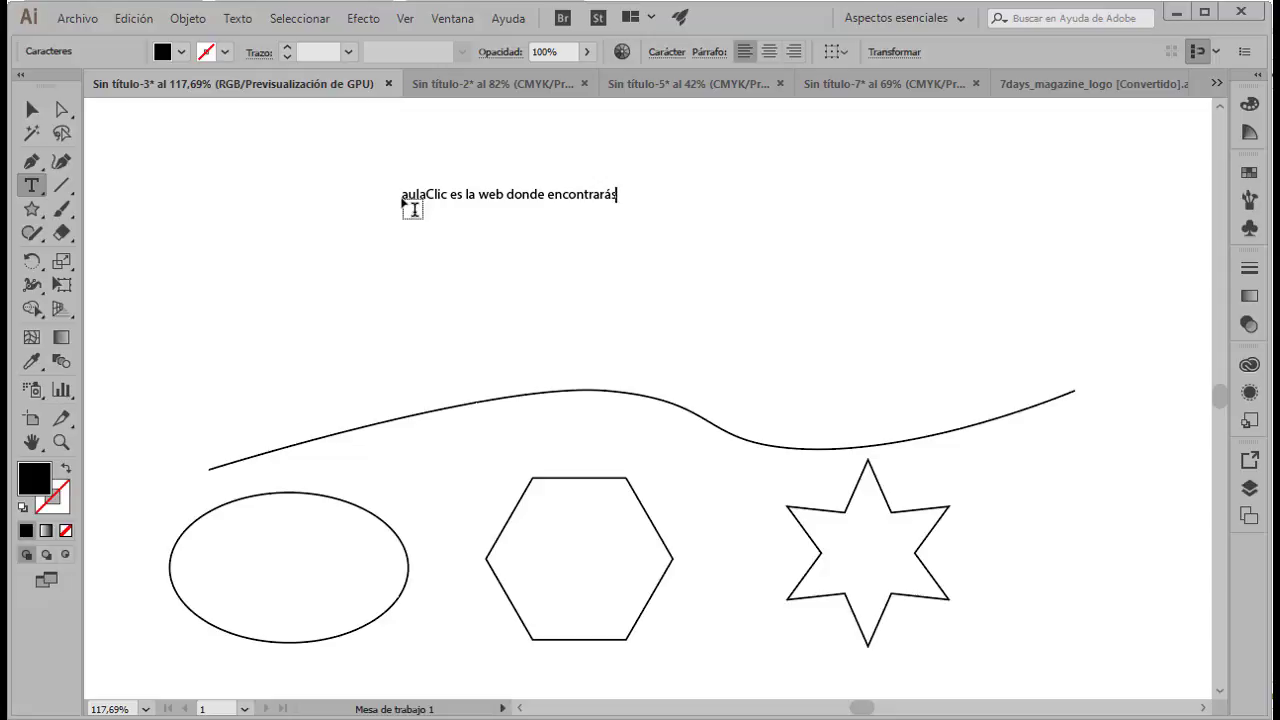
key(Return)
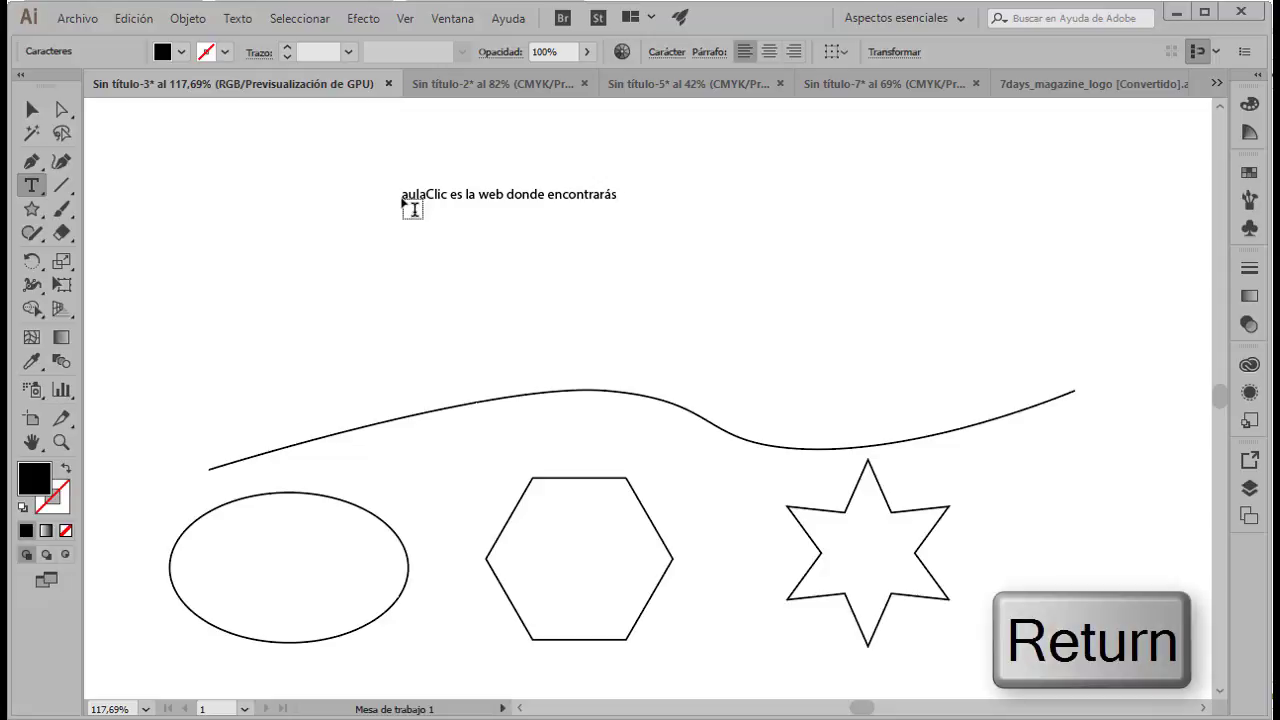
text(cursos de)
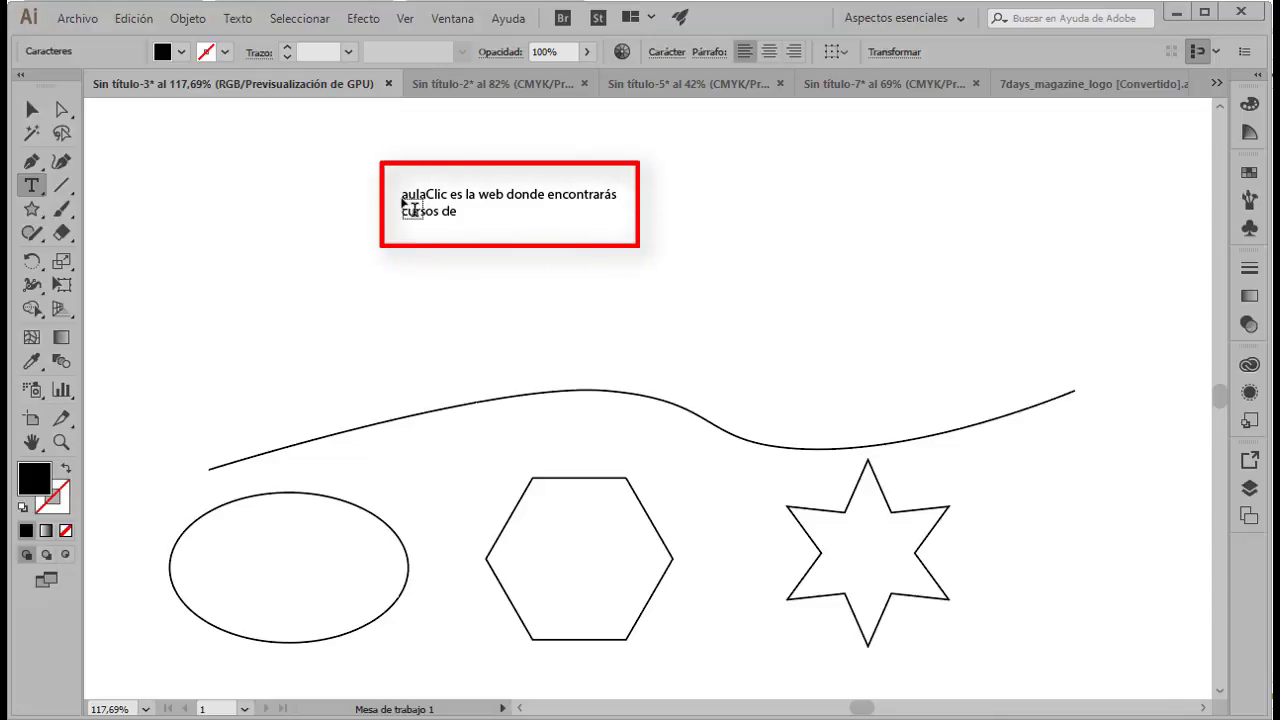
text( informática gratuitos)
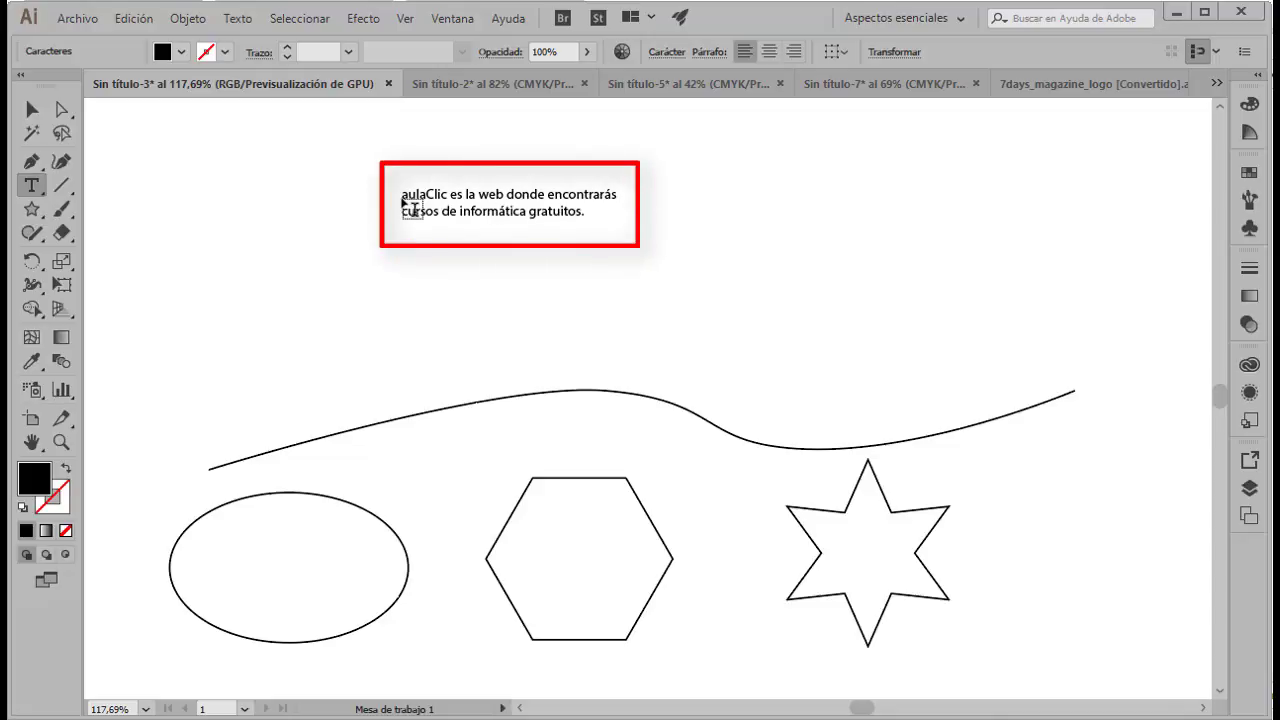
text(.)
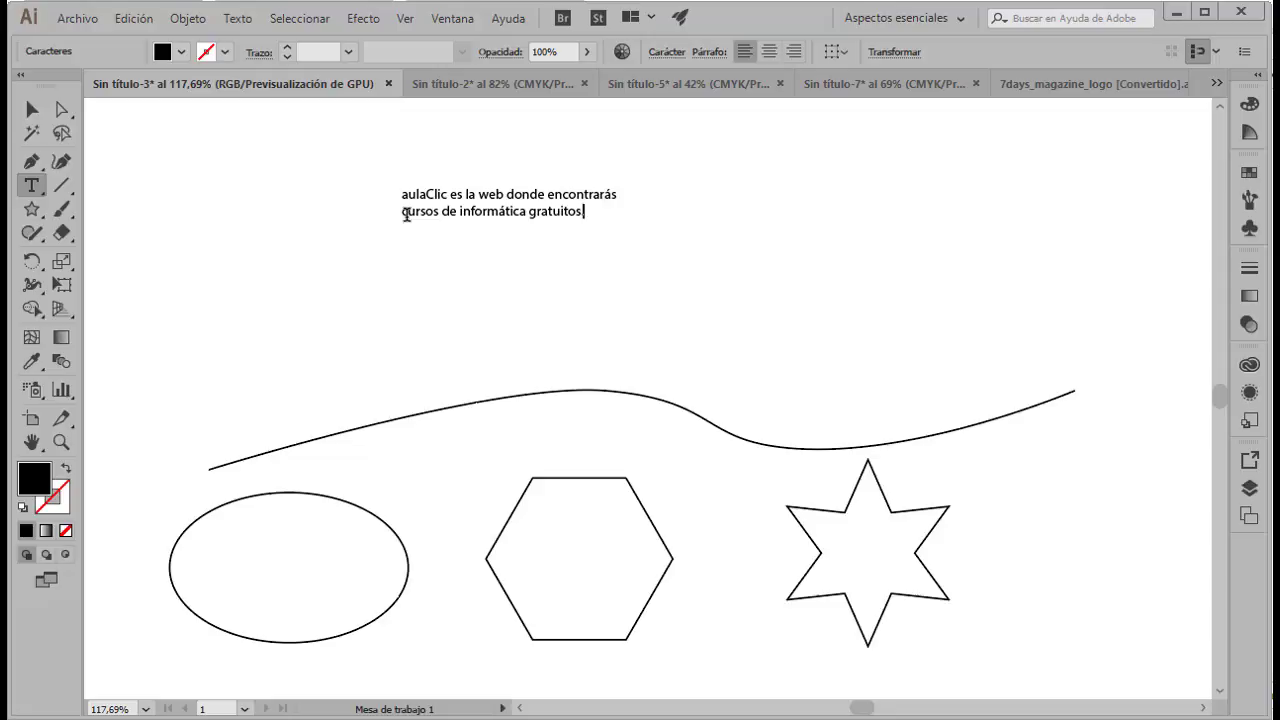
click(31, 110)
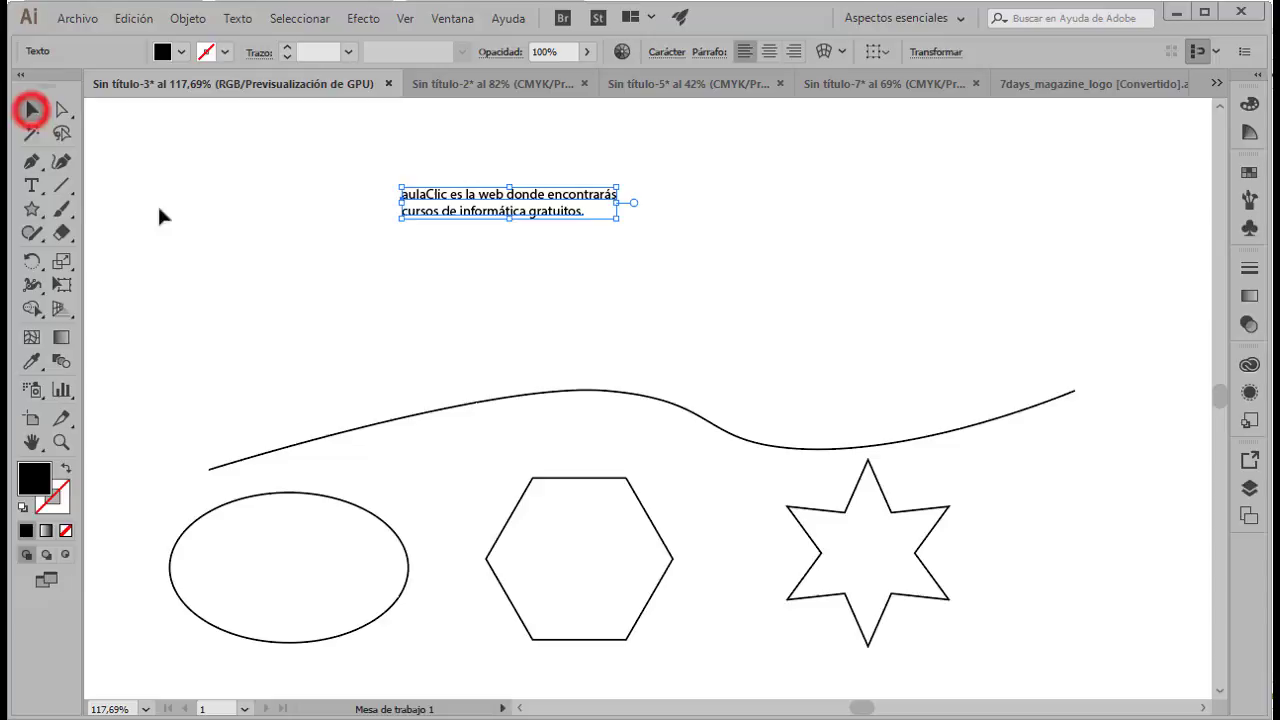
Draw a rectangular area text box with placeholder text between the aulaClic text and the artboard's edge, above the curve's start.
click(33, 195)
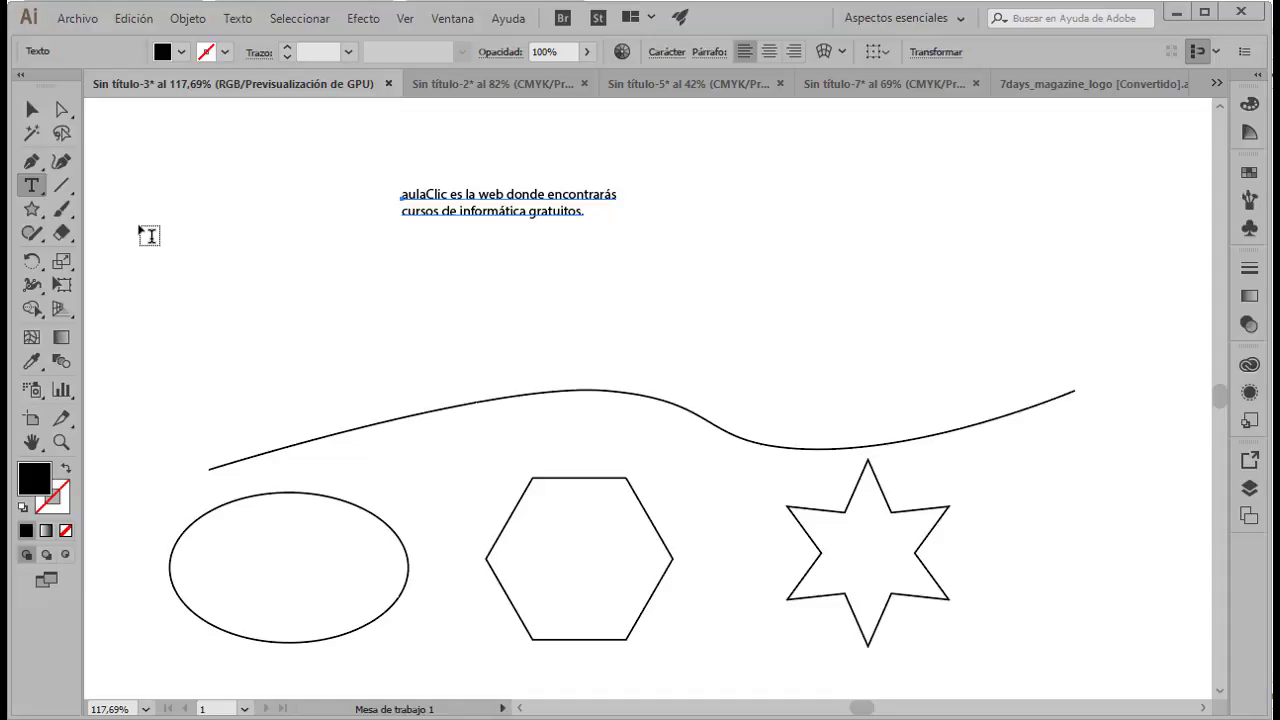
drag(139, 228, 371, 400)
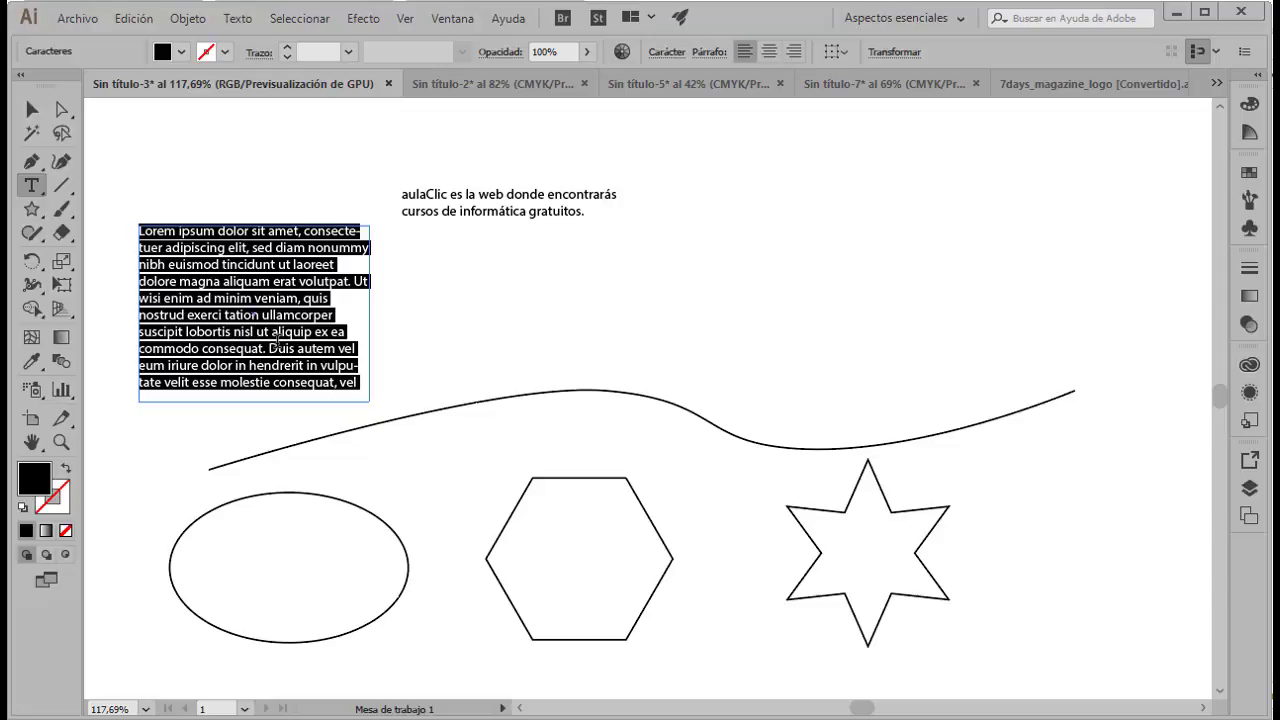
click(25, 110)
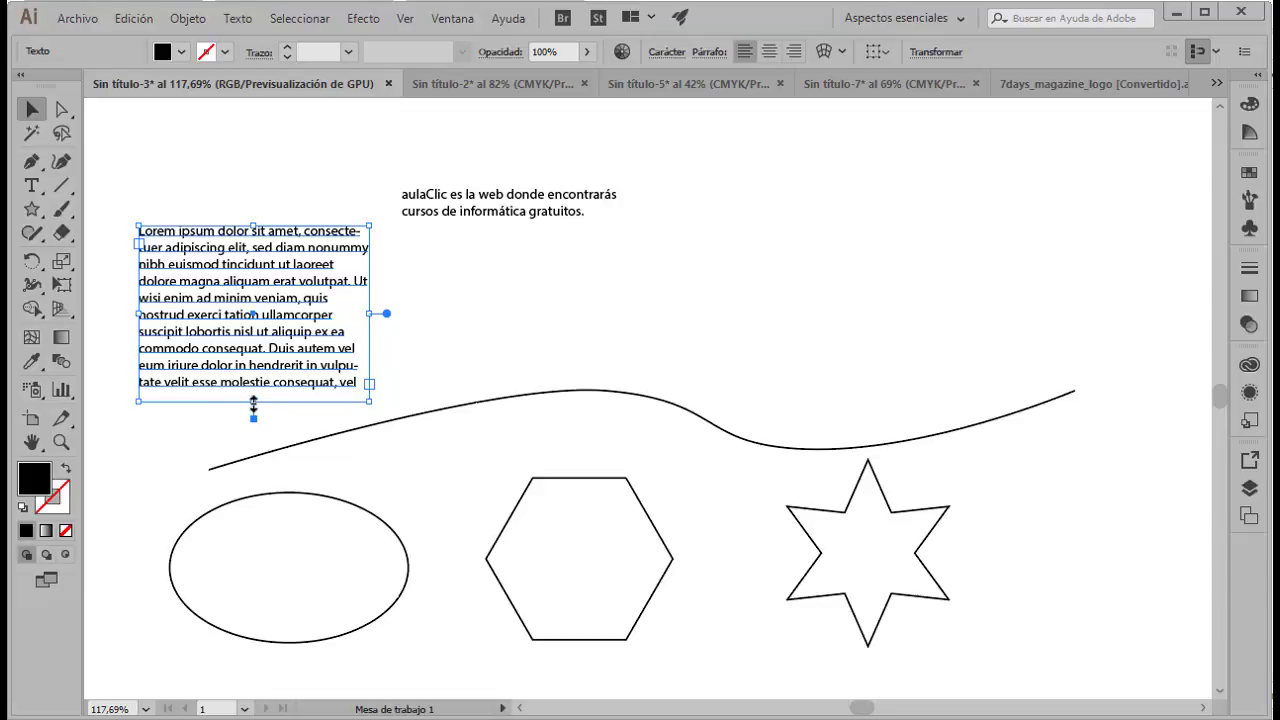
Shorten the rectangular text box to seven lines and thread its overflow into a new text box below the aulaClic text.
drag(253, 406, 253, 352)
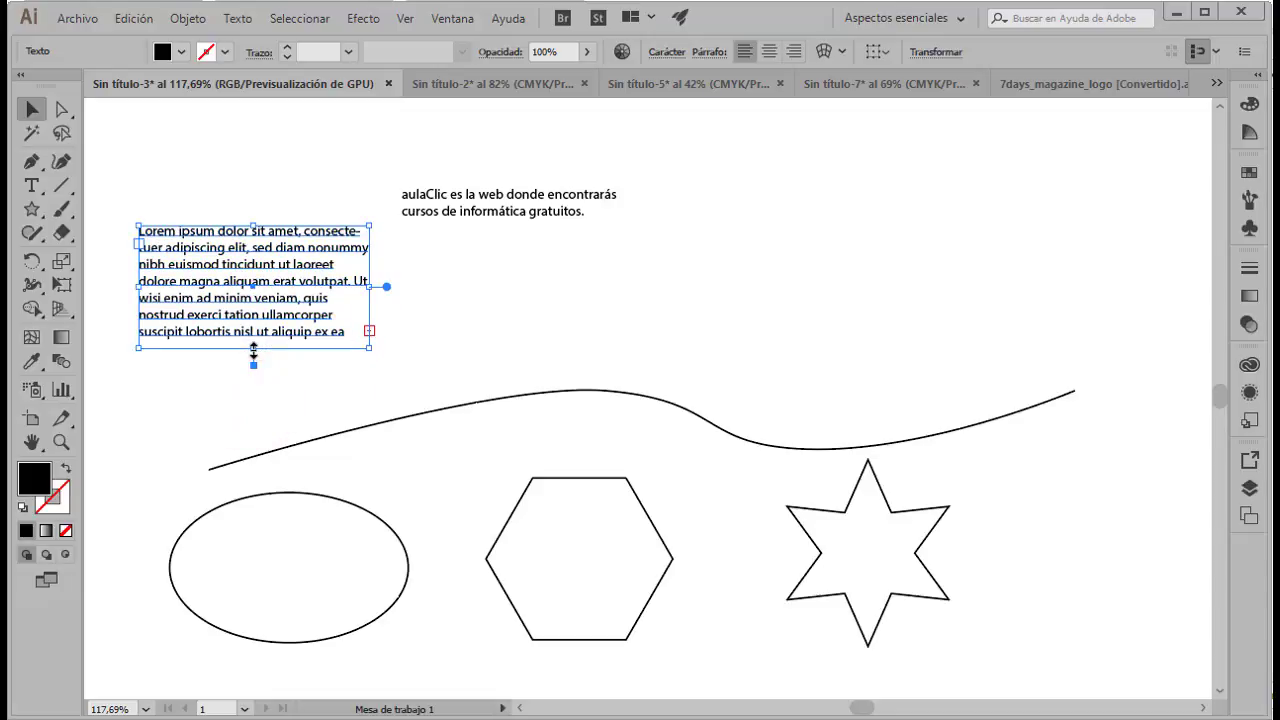
click(369, 331)
click(370, 331)
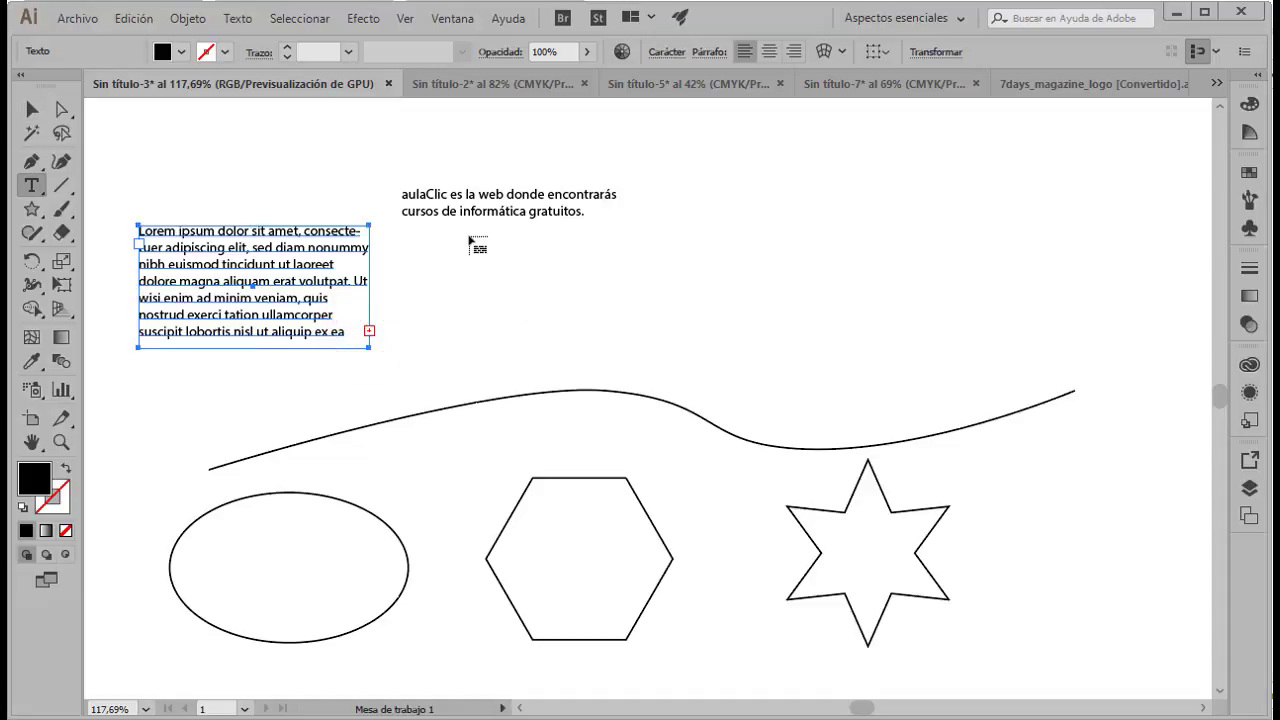
drag(434, 226, 609, 351)
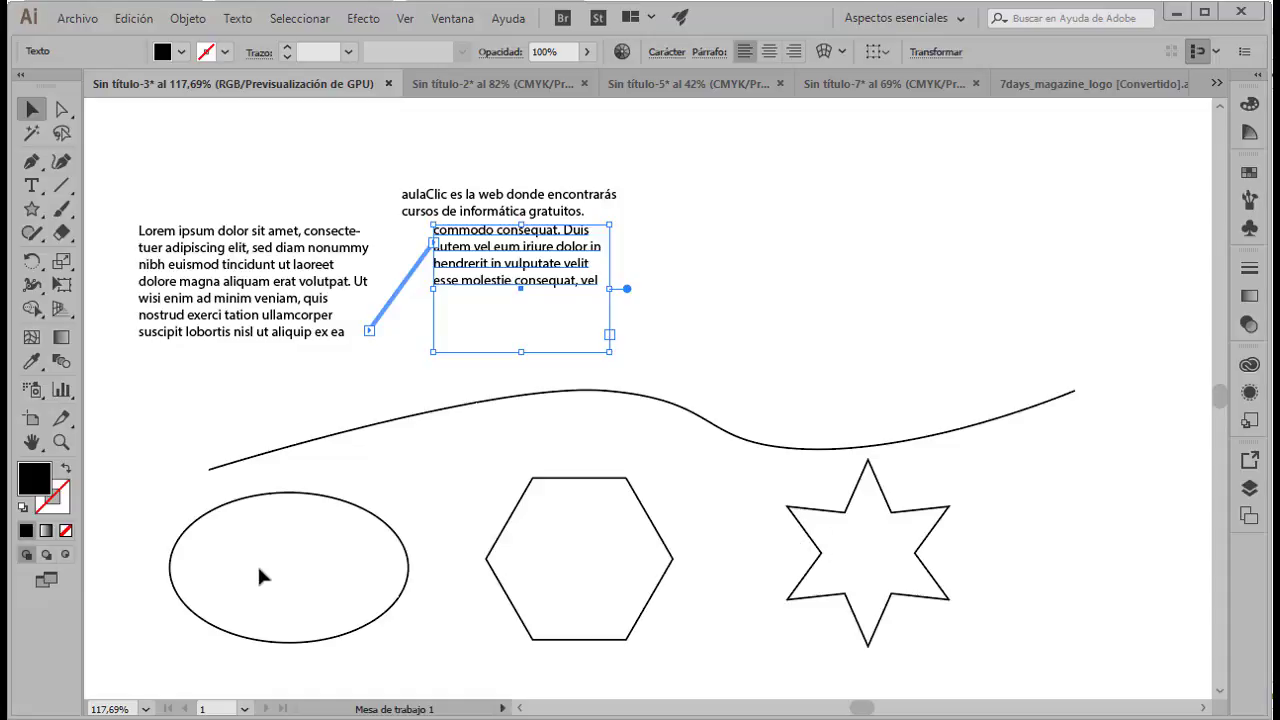
Convert the ellipse into an area text shape filled with placeholder text using the Area Type tool.
click(210, 516)
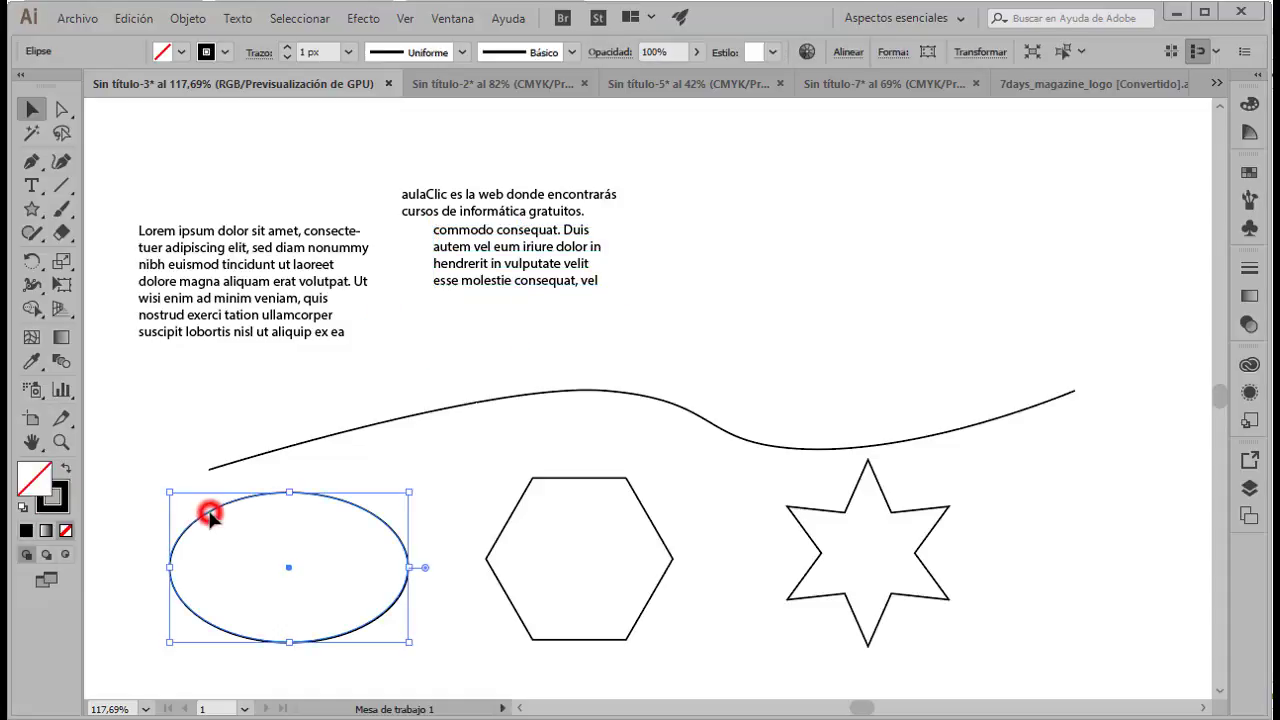
click(31, 185)
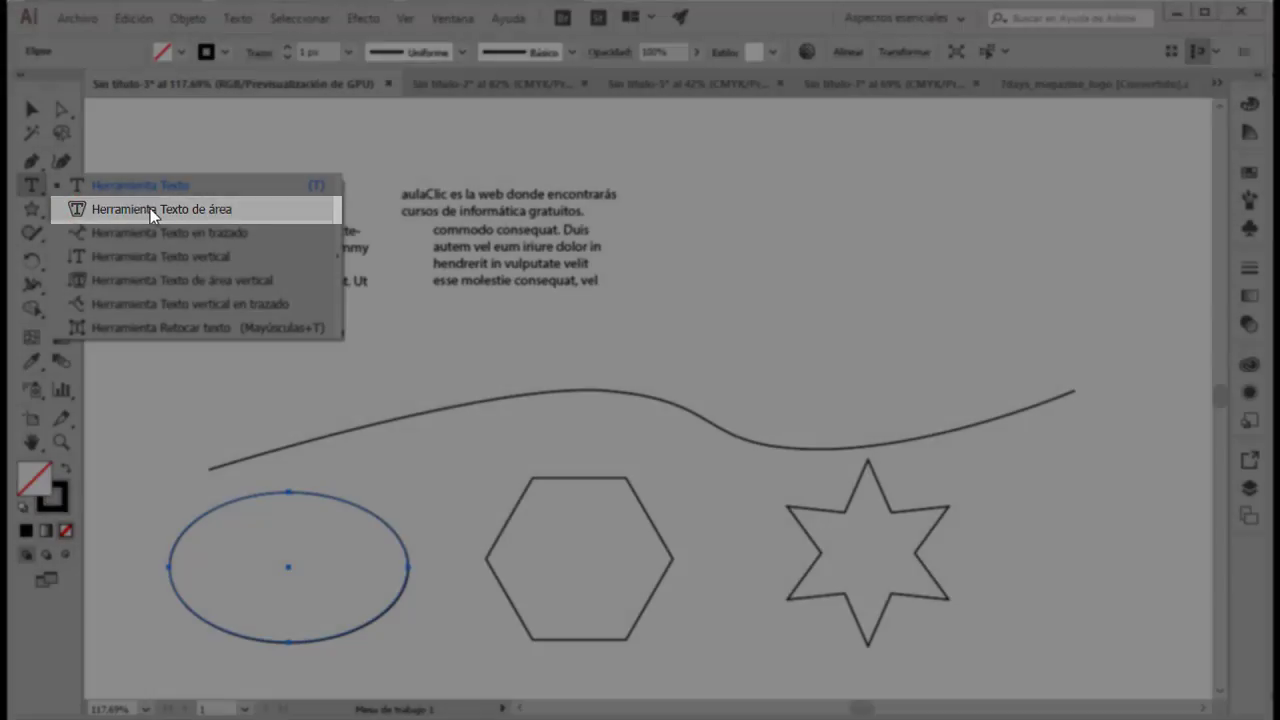
click(150, 208)
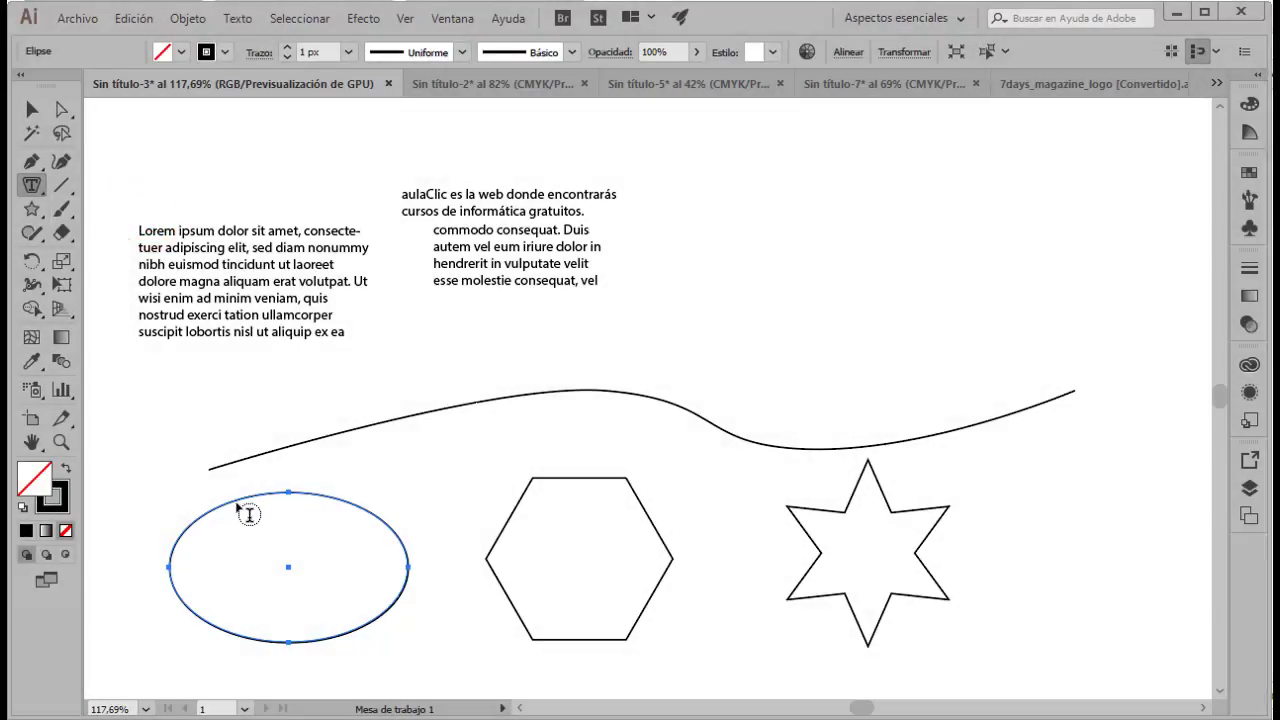
click(234, 499)
key(Escape)
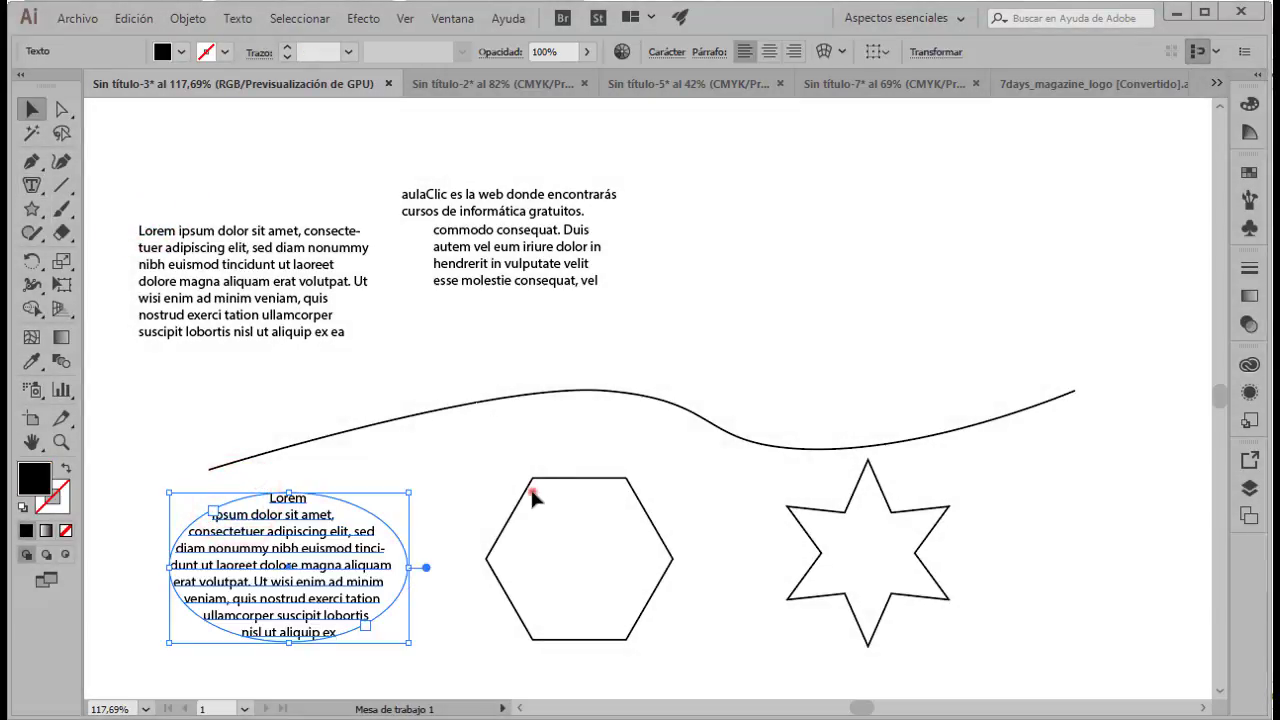
Fill the hexagon with placeholder text using the Area Type tool.
click(530, 488)
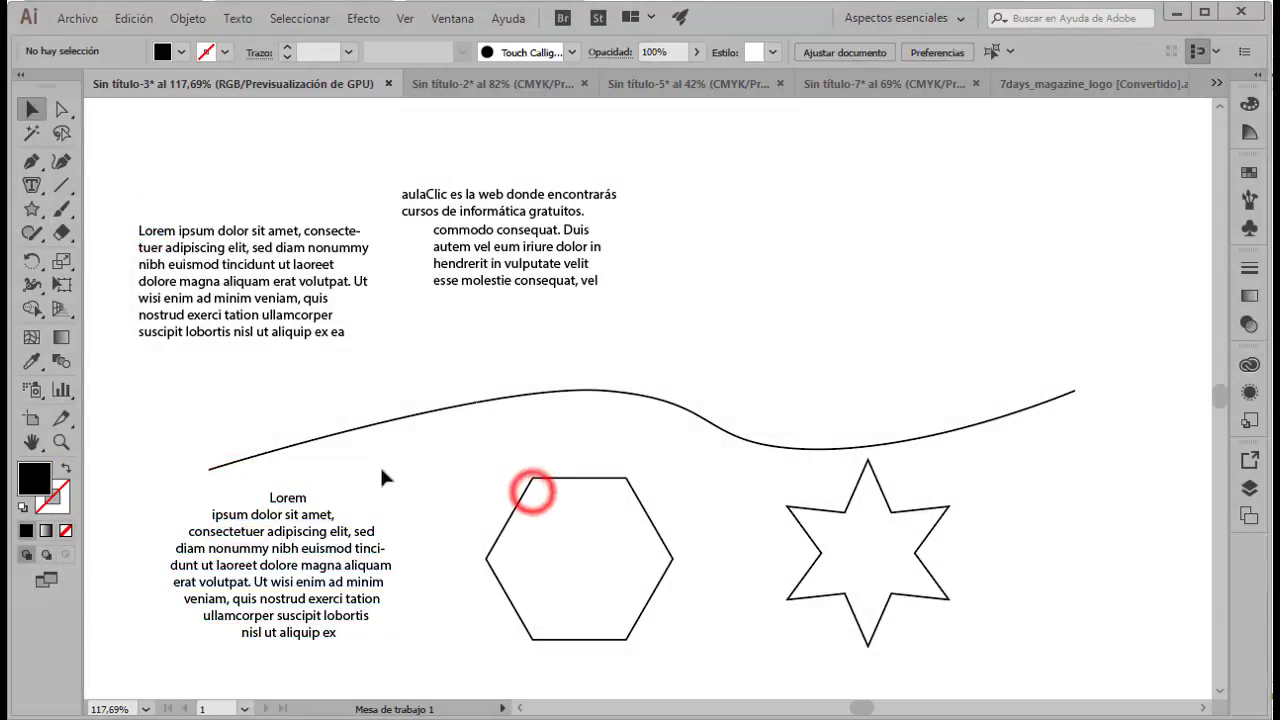
click(524, 491)
click(31, 185)
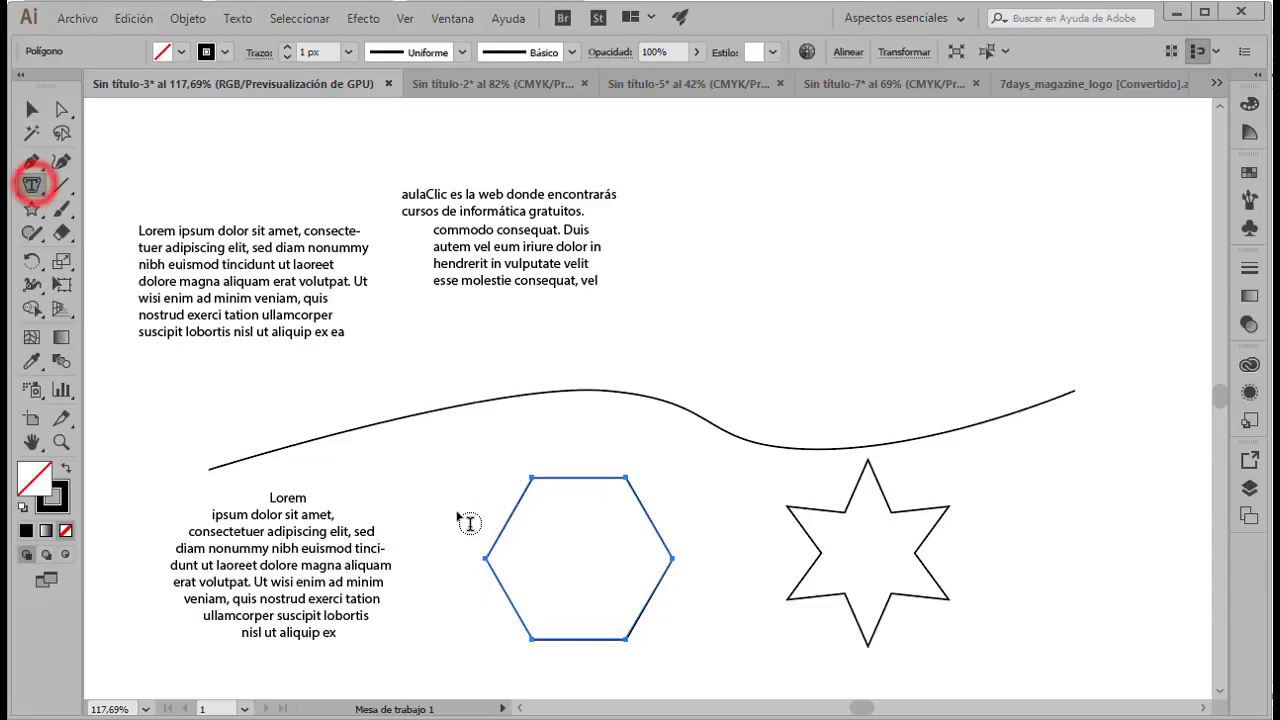
click(557, 490)
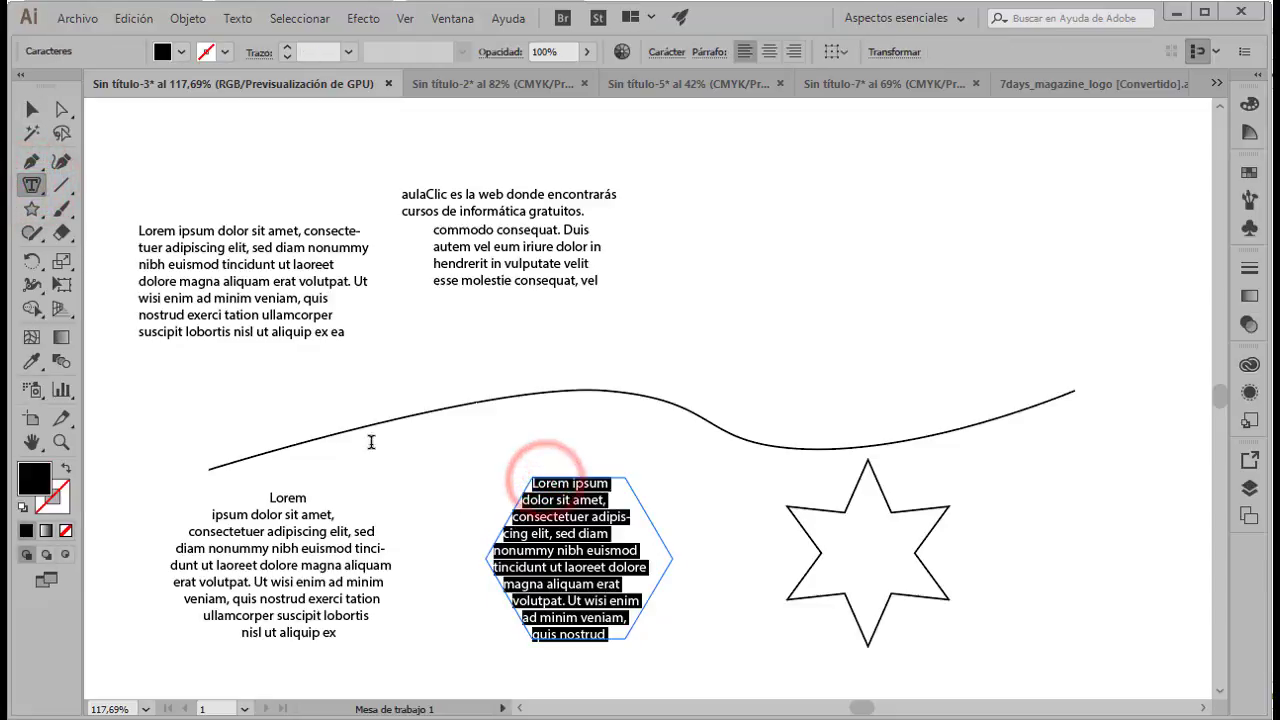
click(33, 110)
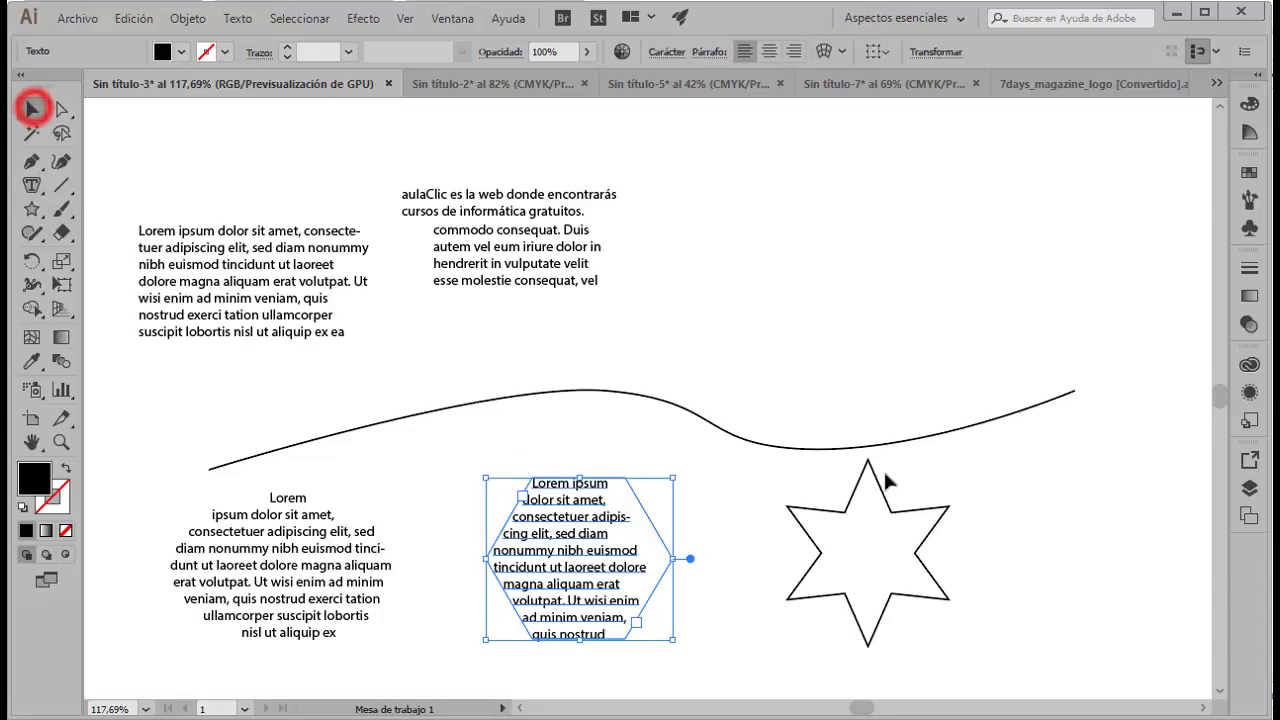
Fill the six-pointed star with placeholder text using the Area Type tool.
click(843, 516)
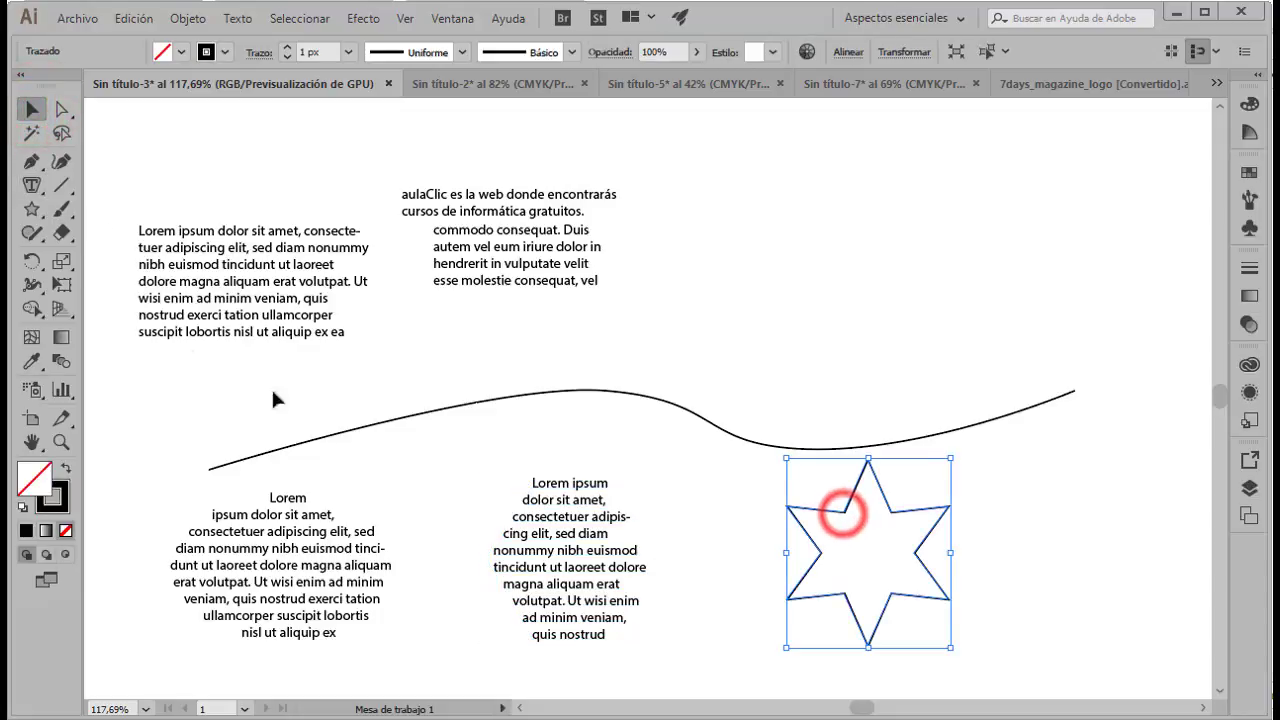
click(33, 185)
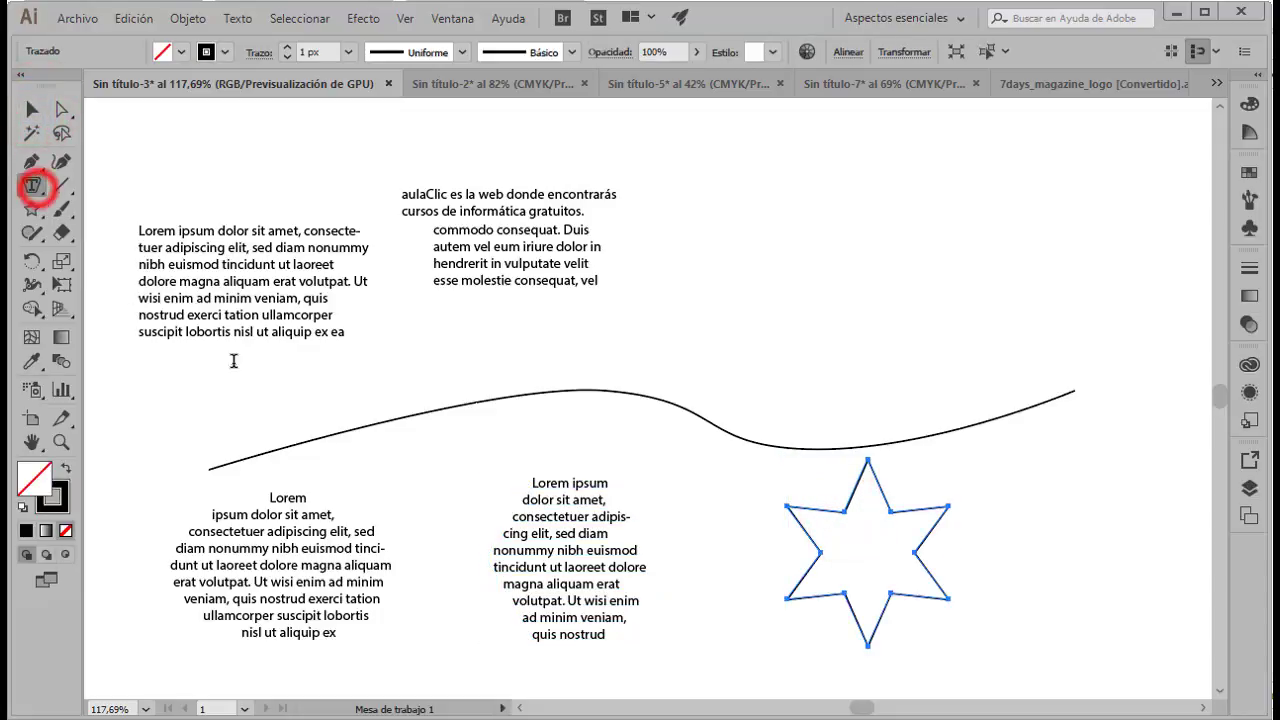
click(843, 523)
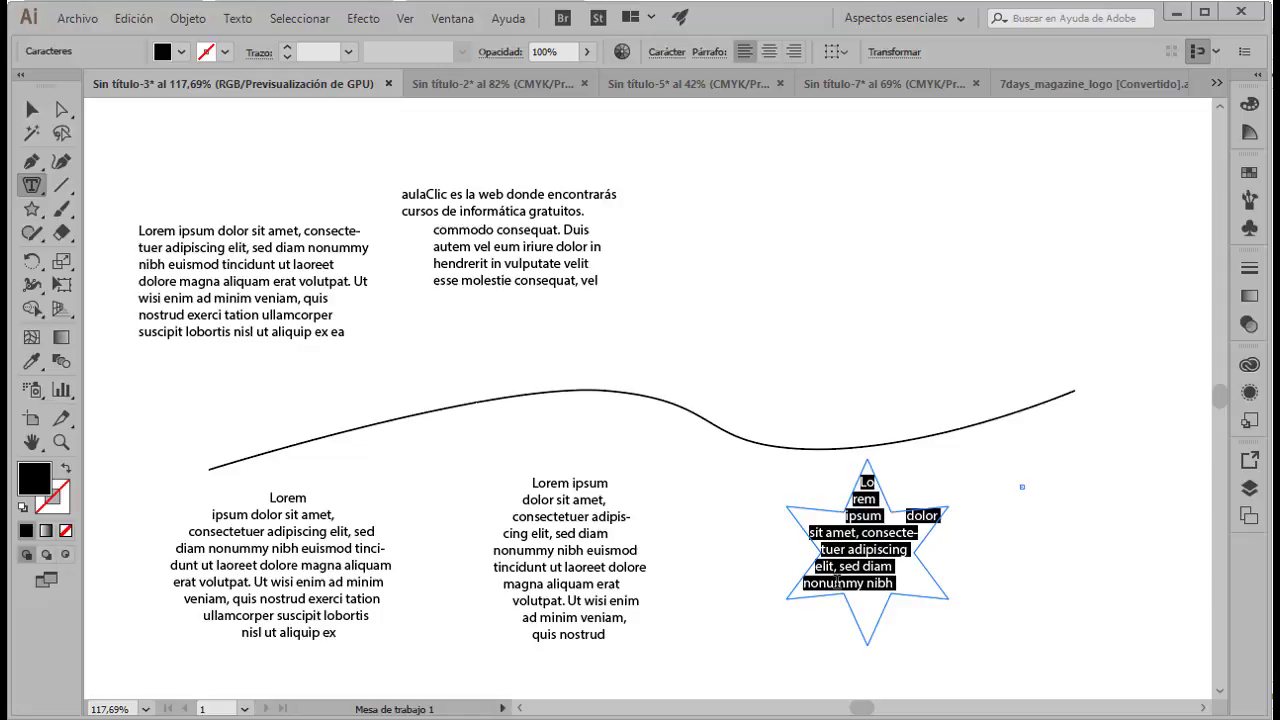
click(33, 110)
Shrink the hexagonal text area and thread its overflow into a new rectangular text box between the hexagon and the star.
click(614, 580)
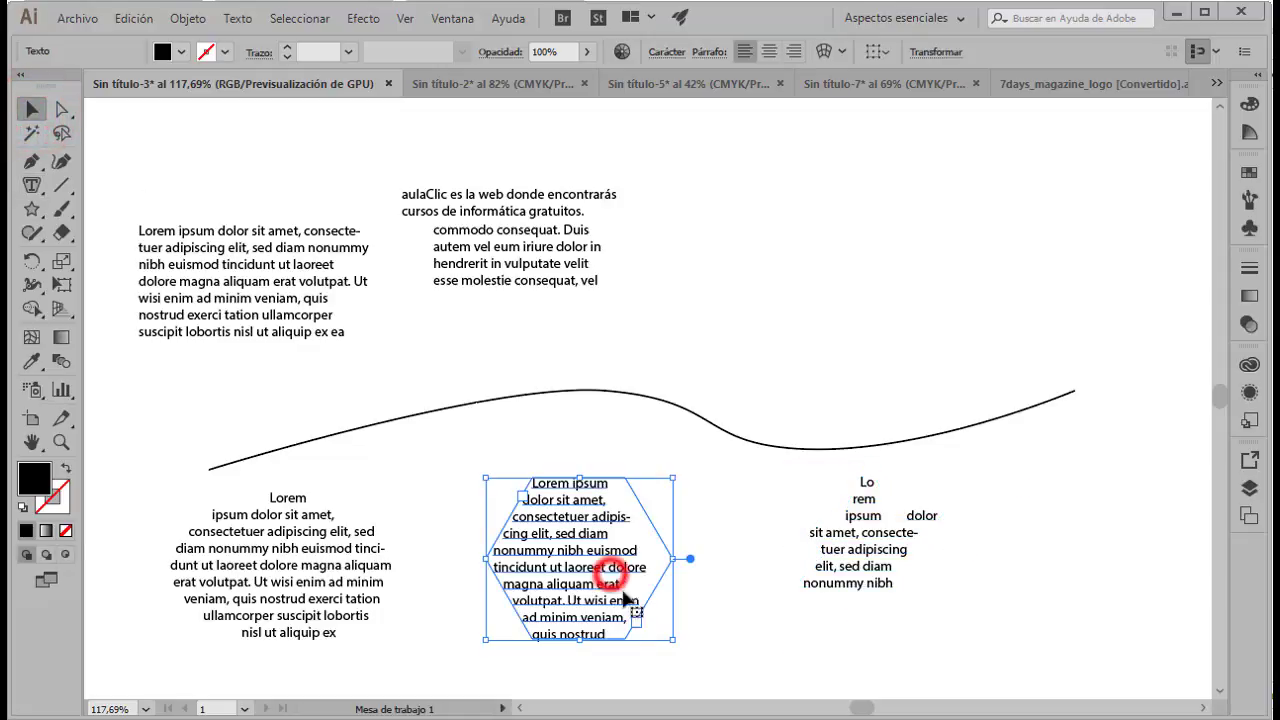
drag(674, 642, 621, 580)
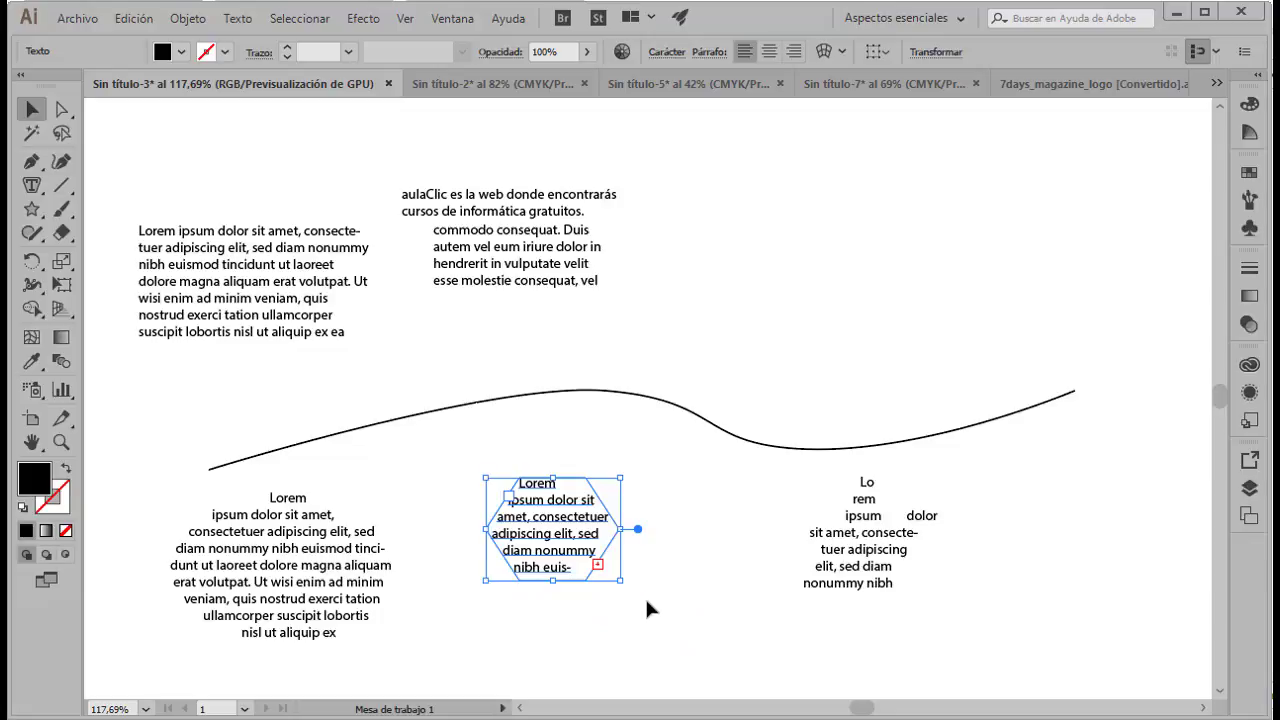
click(598, 567)
drag(651, 482, 753, 594)
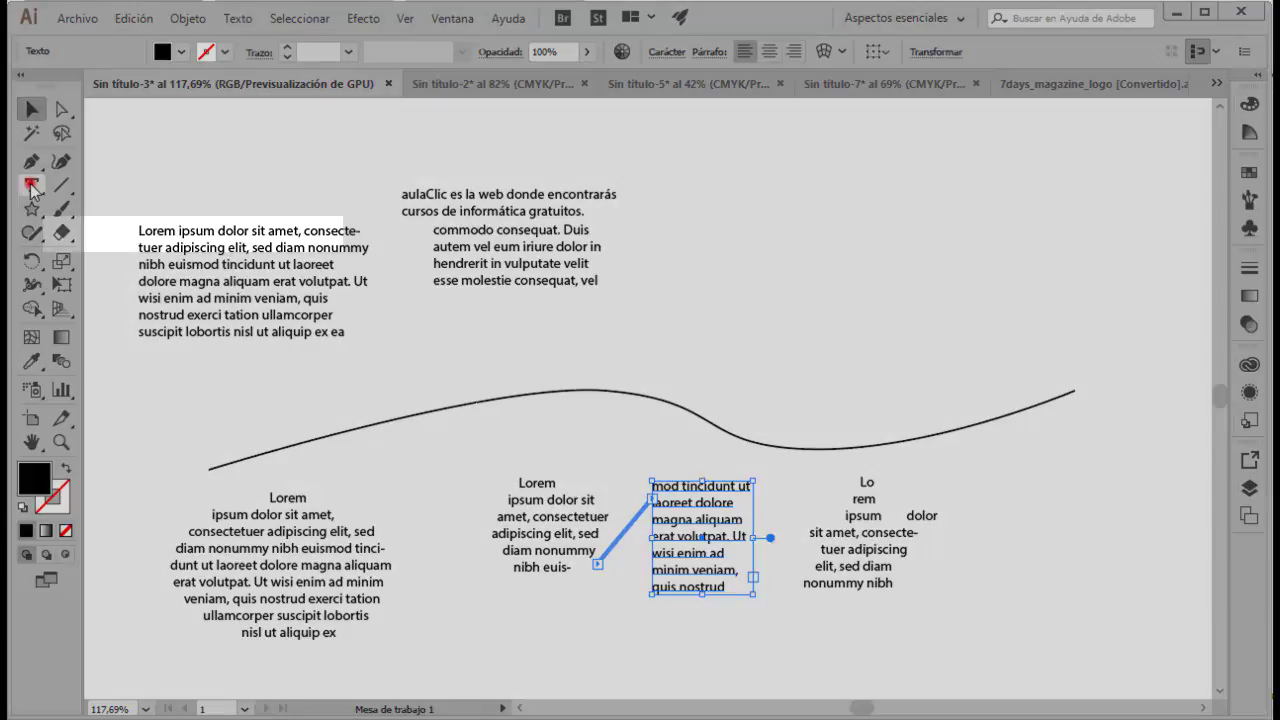
Convert the long wavy line into a text path with the Type on a Path tool, starting the text near the line's left end.
drag(33, 190, 185, 235)
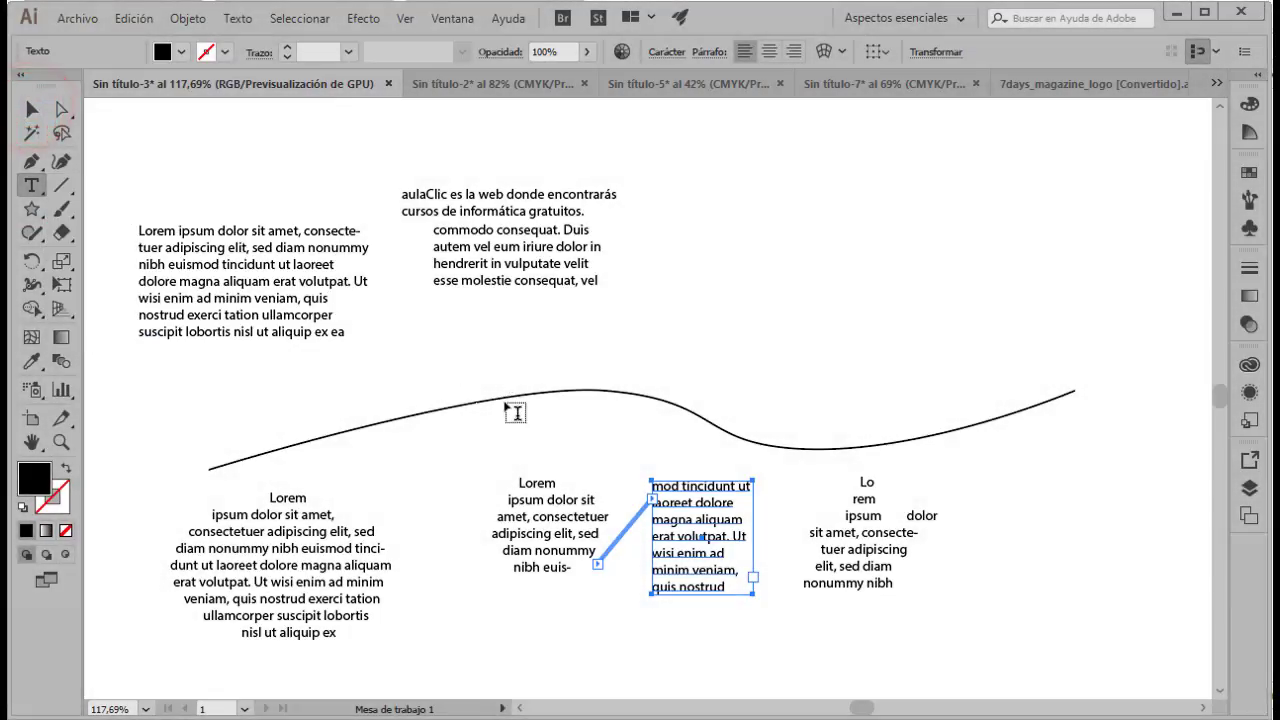
click(30, 112)
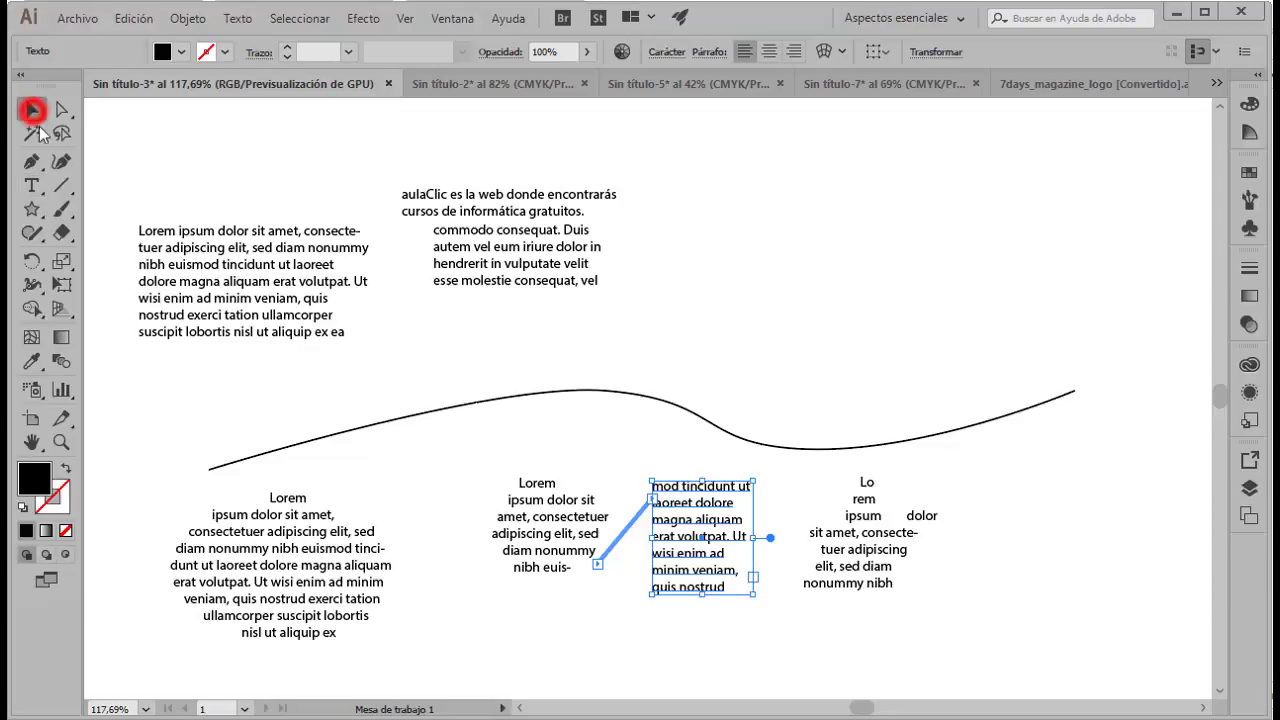
click(495, 400)
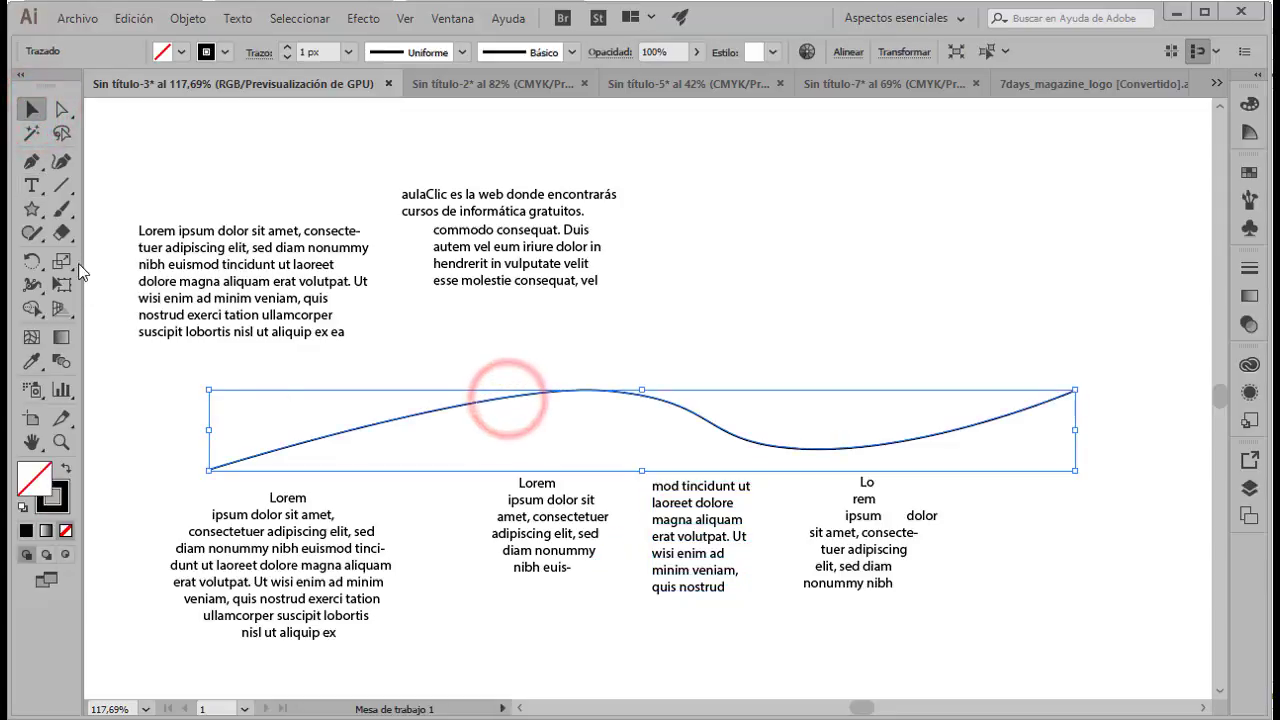
click(33, 184)
drag(36, 186, 205, 238)
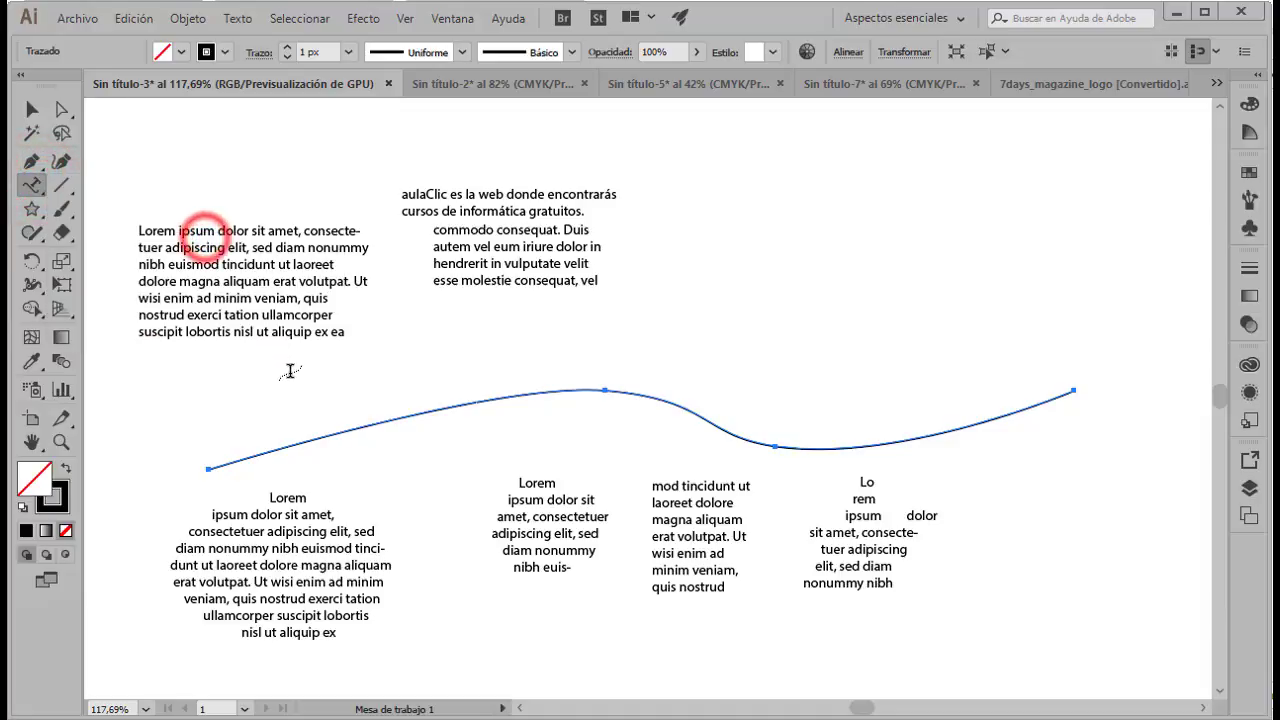
click(301, 441)
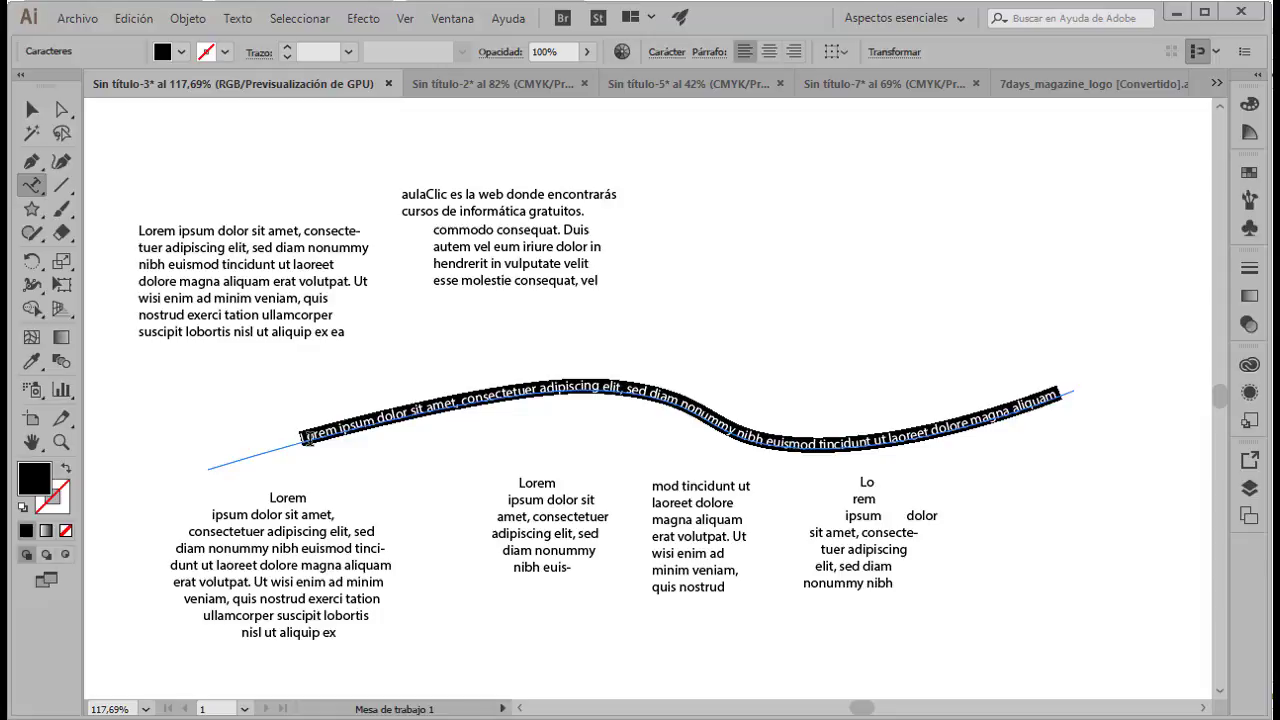
Replace the placeholder text on the wavy path with "Este es el trazado sobre el que va a correr nuestro texto.".
text(Este es el trazado sobre)
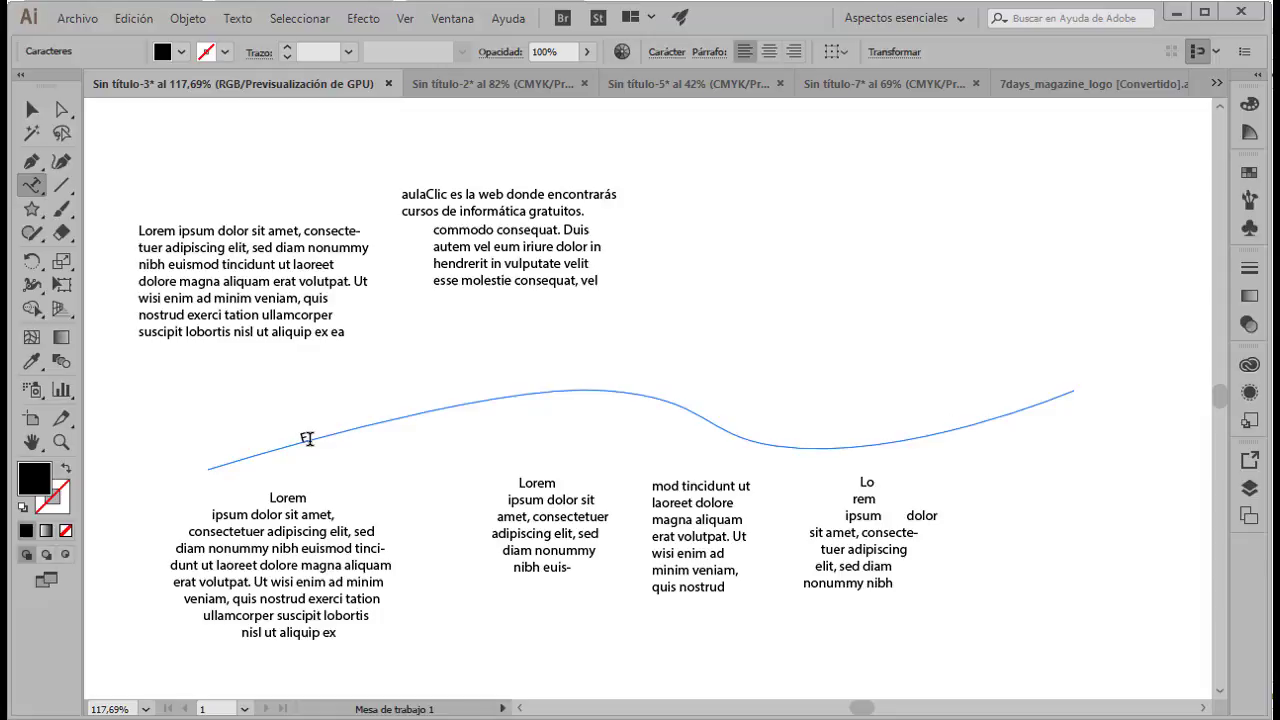
text( el que v)
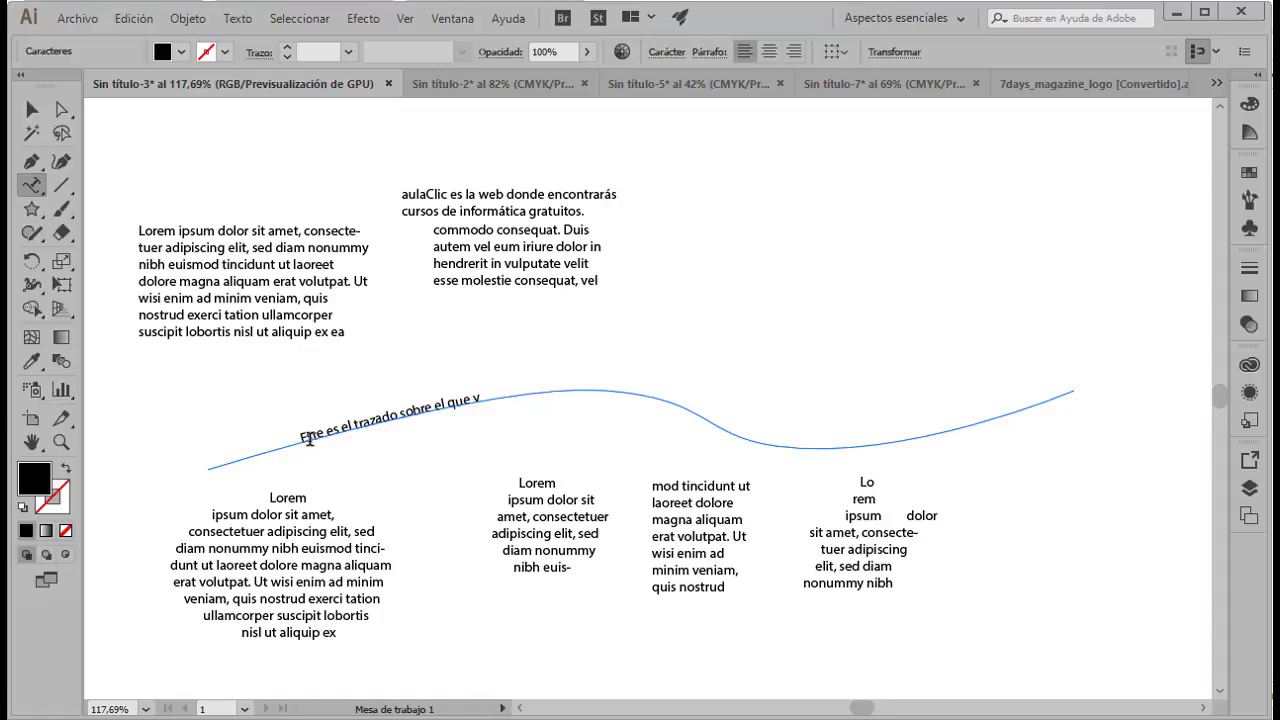
text(a a correr nuestro texto)
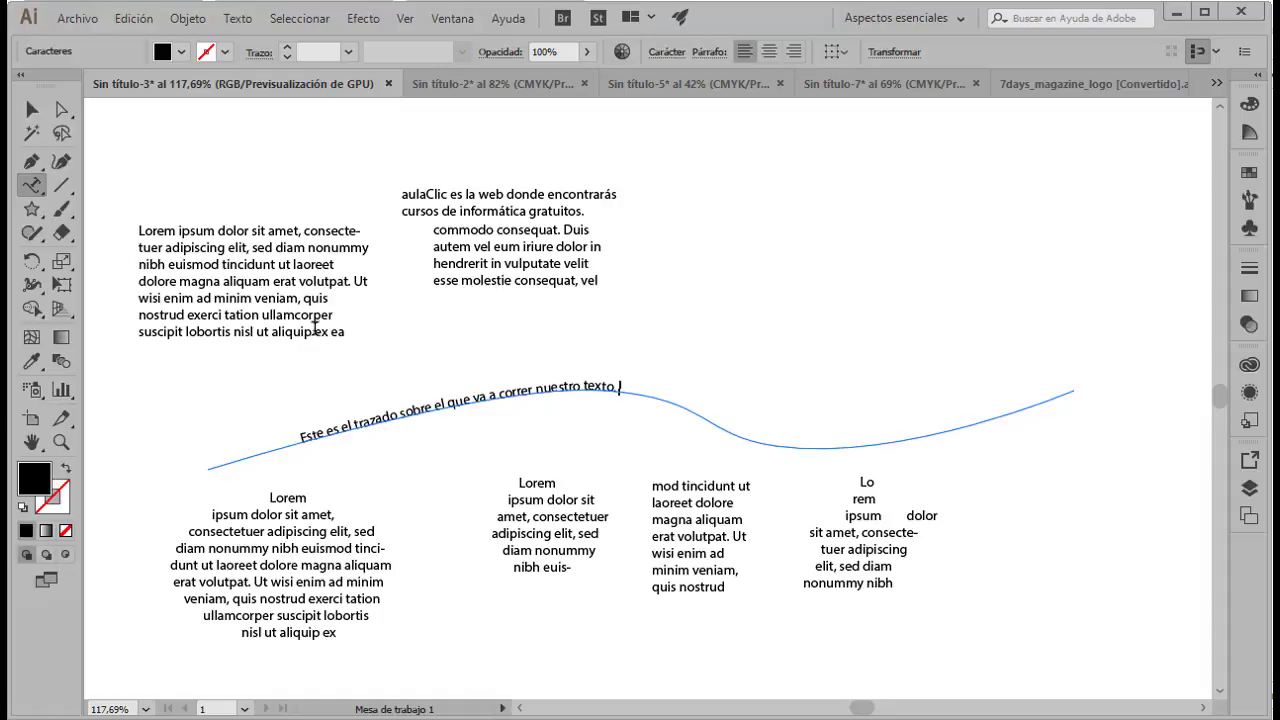
Create vertical point text with the placeholder words to the right of the upper text blocks using the Vertical Type tool.
click(33, 190)
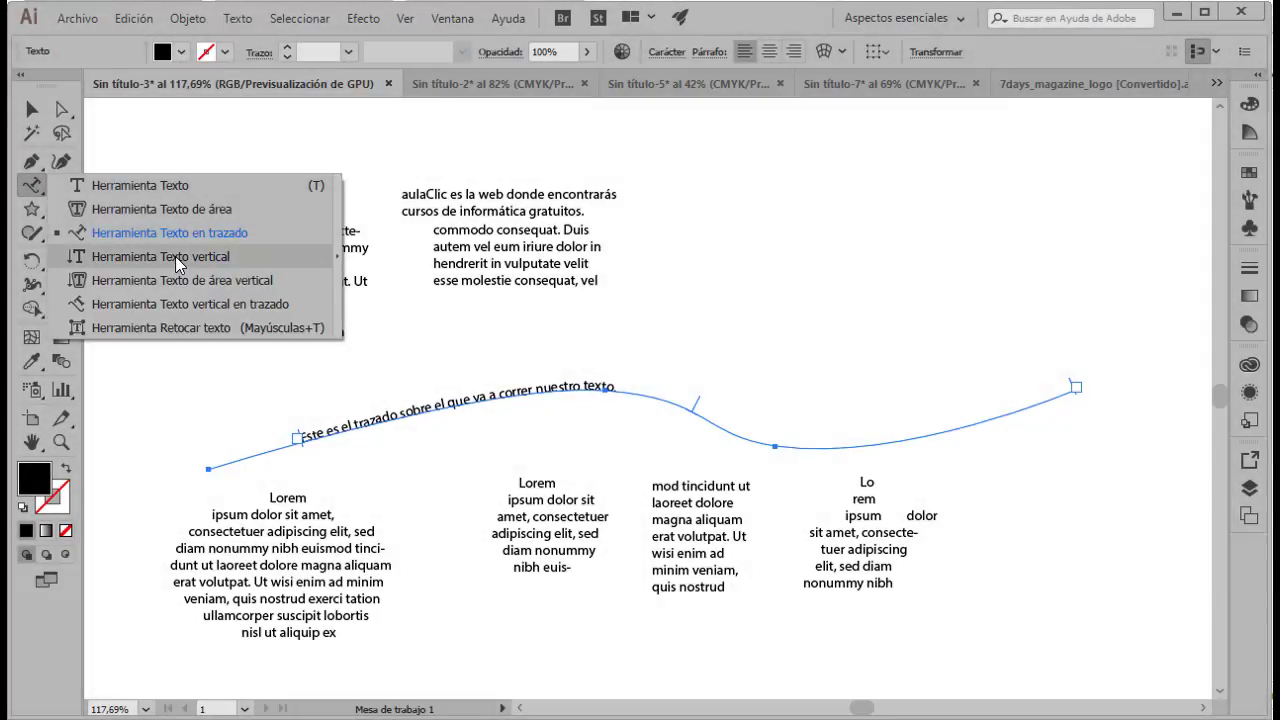
click(175, 256)
click(758, 186)
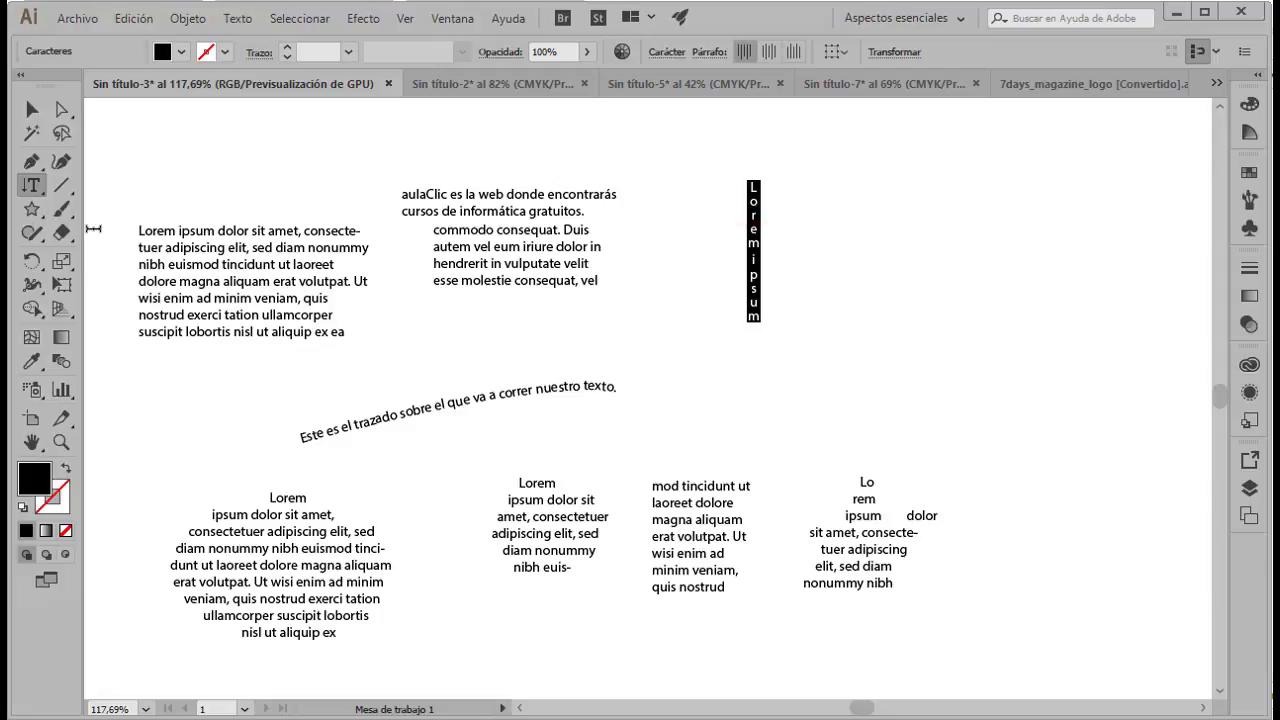
Draw a wide rounded rectangle to the right of the vertical text.
click(33, 232)
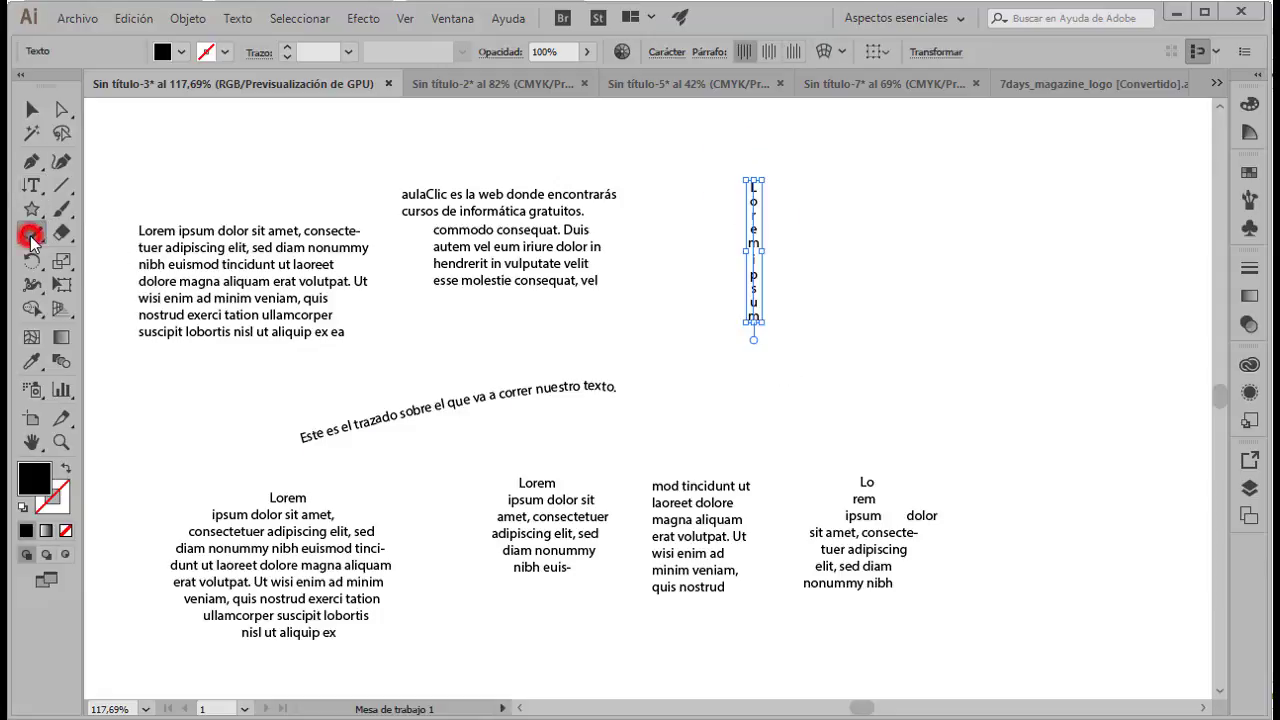
click(33, 210)
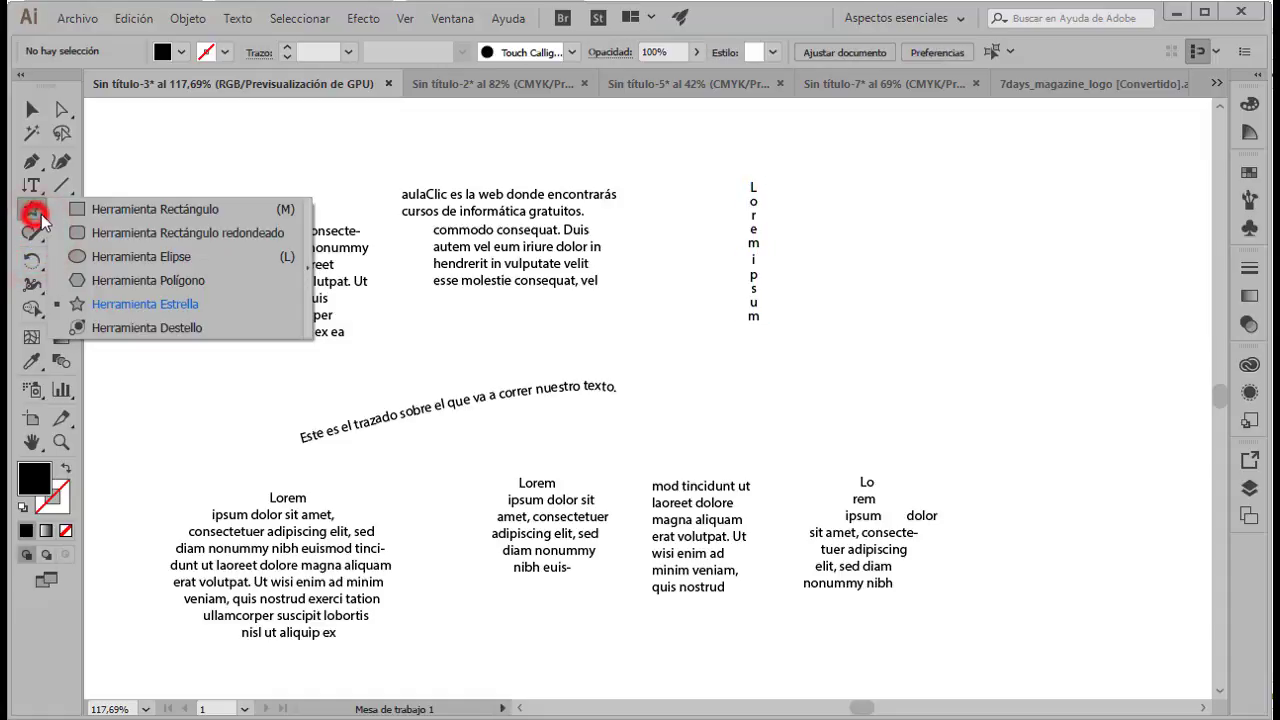
click(142, 232)
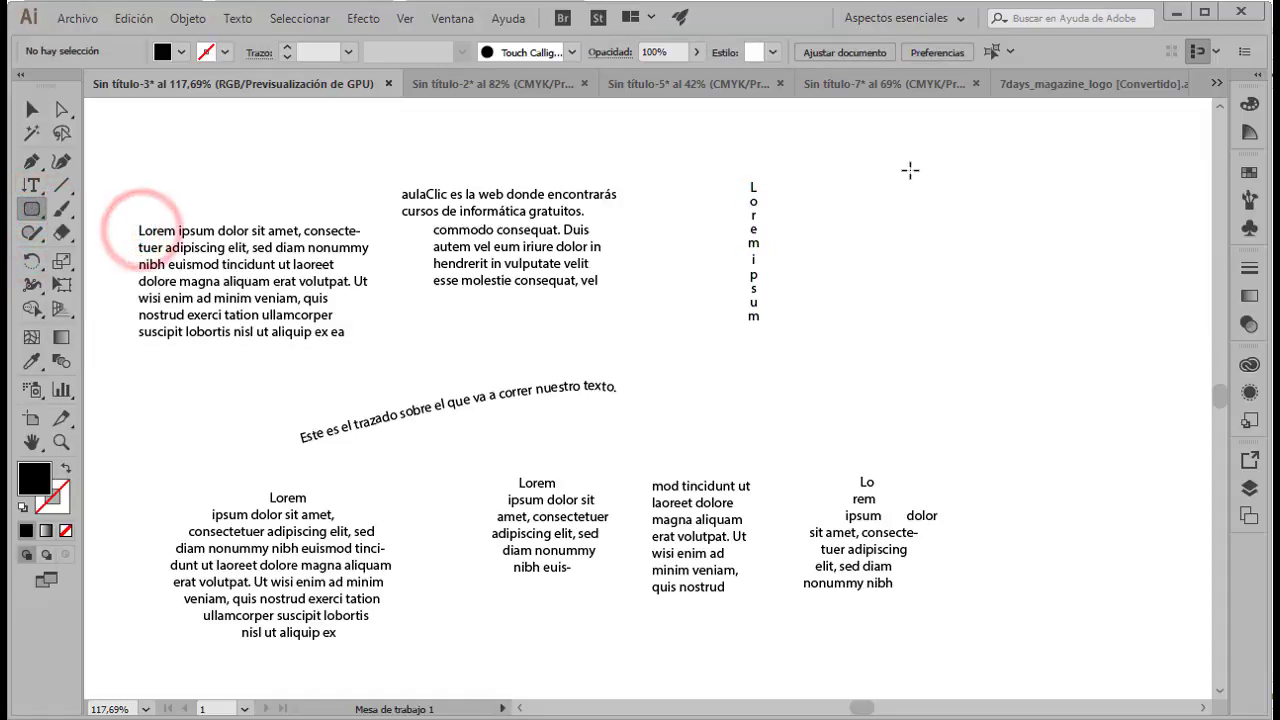
drag(840, 151, 1110, 305)
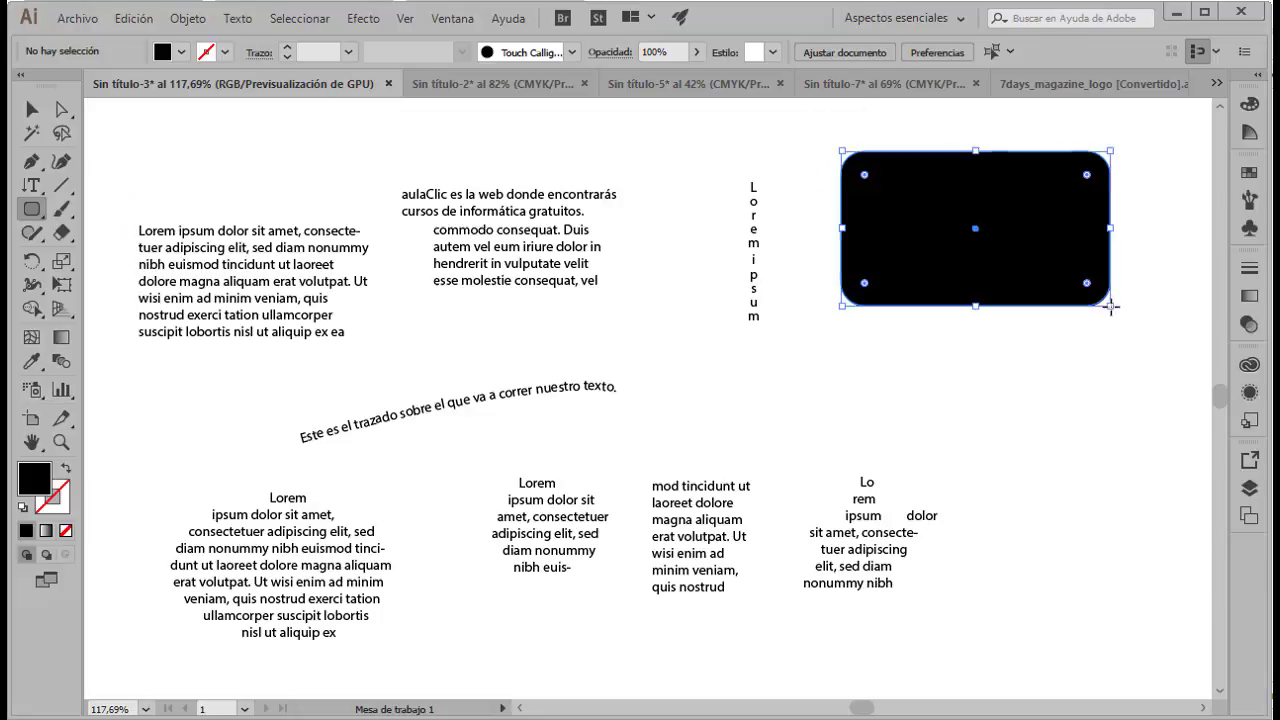
Give the rounded rectangle a black stroke and no fill.
click(222, 51)
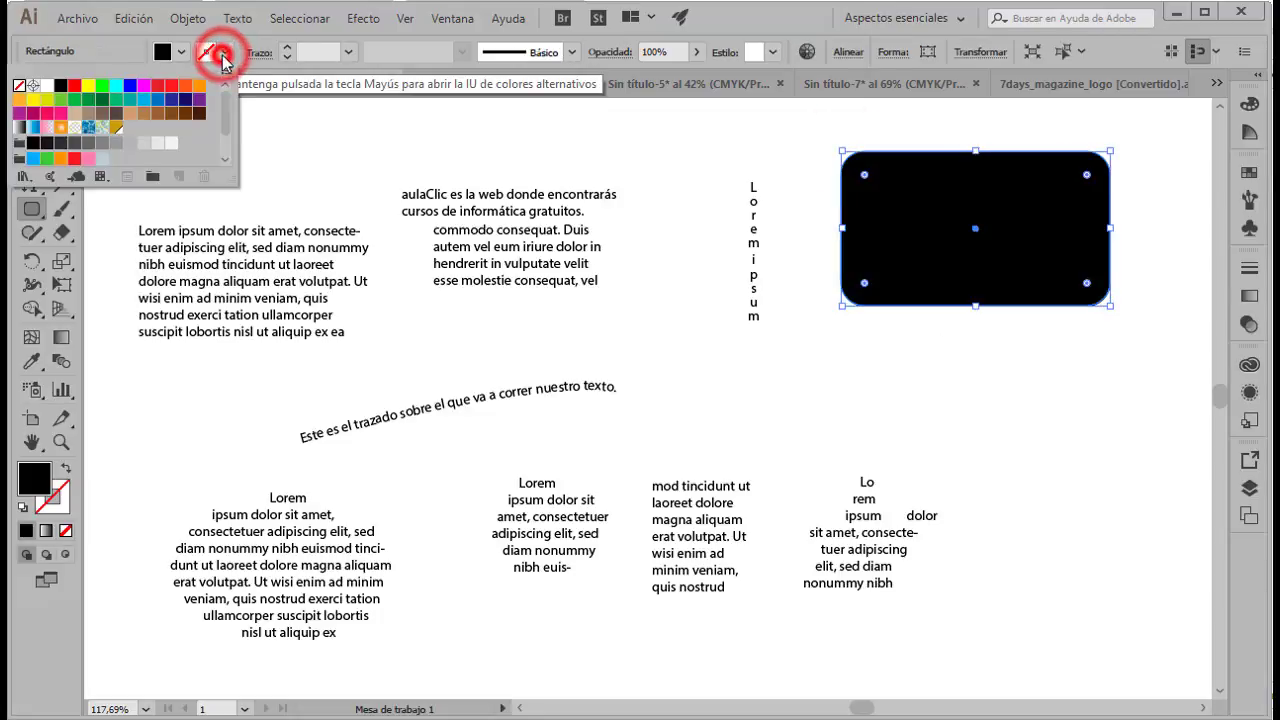
click(60, 86)
click(181, 52)
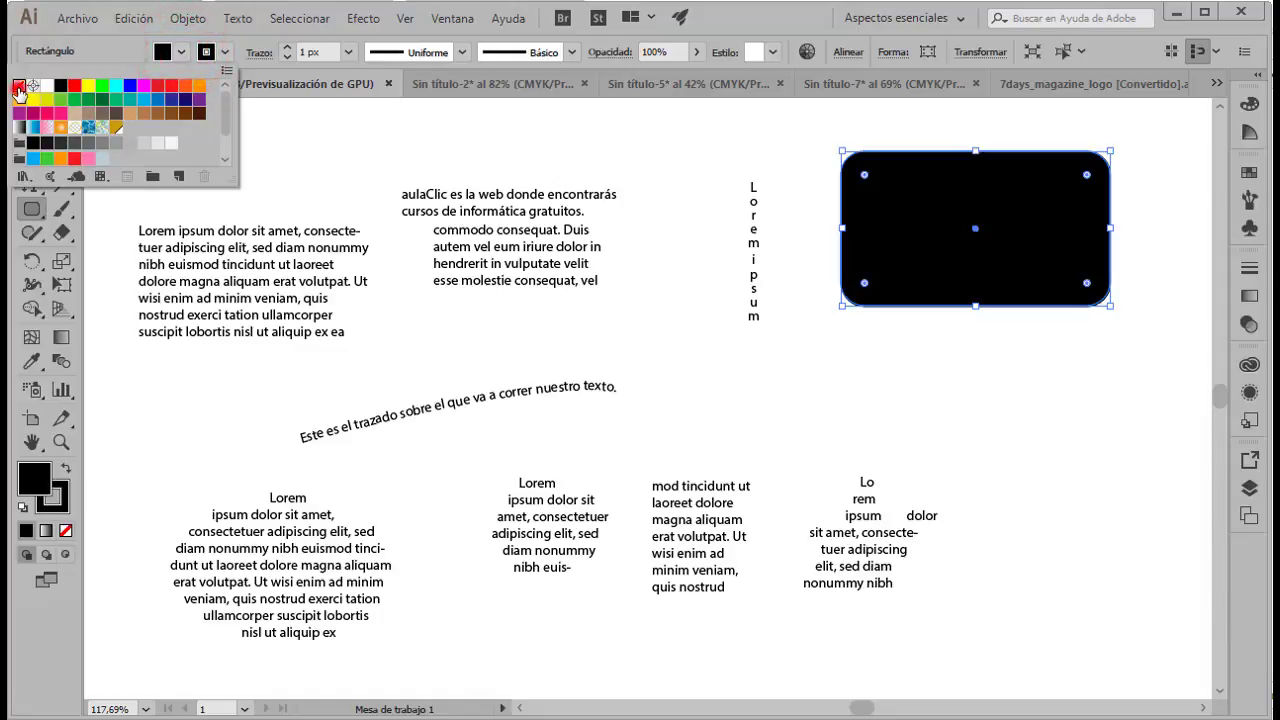
click(19, 87)
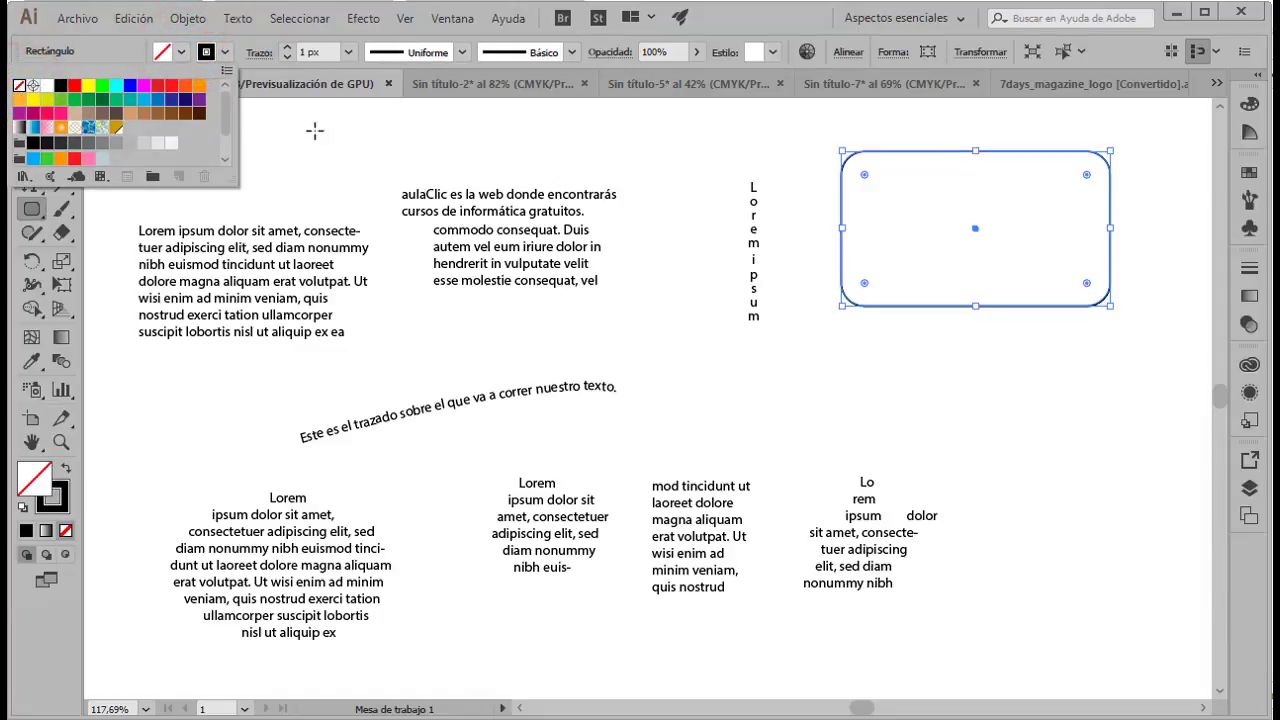
click(314, 131)
Fill the rounded rectangle with vertical placeholder text using the Vertical Area Type tool.
click(32, 186)
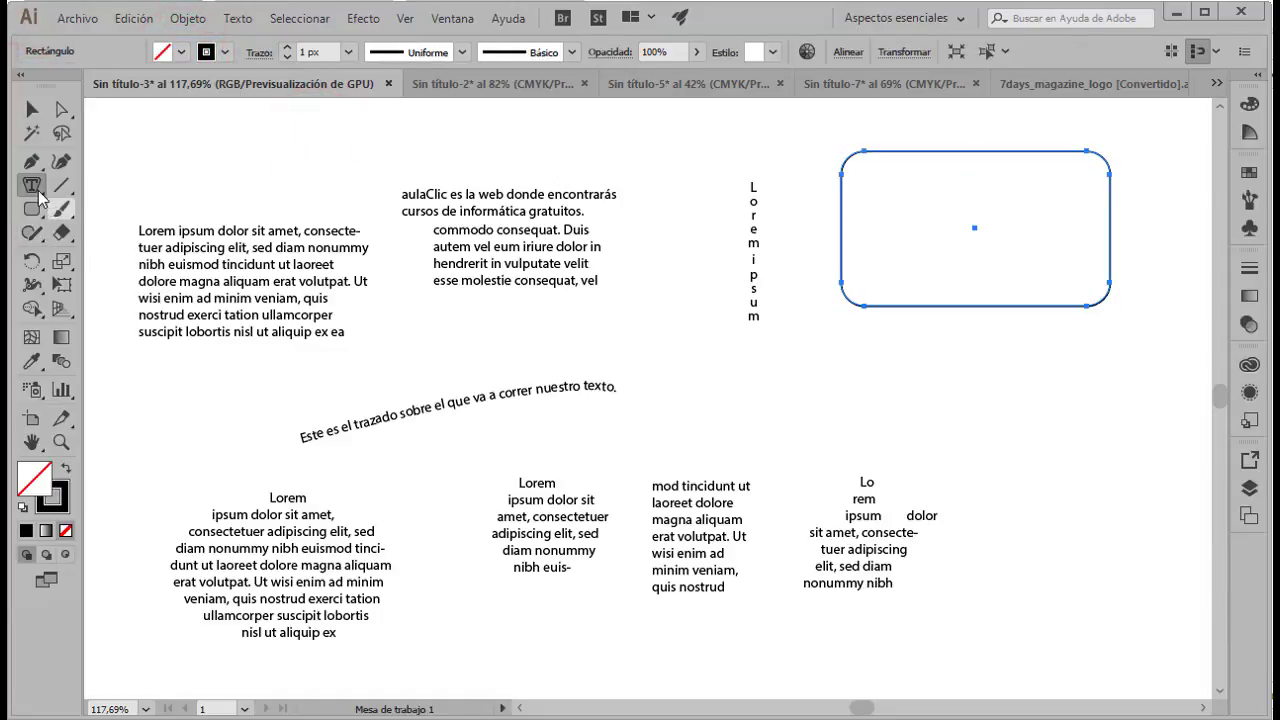
drag(40, 197, 96, 258)
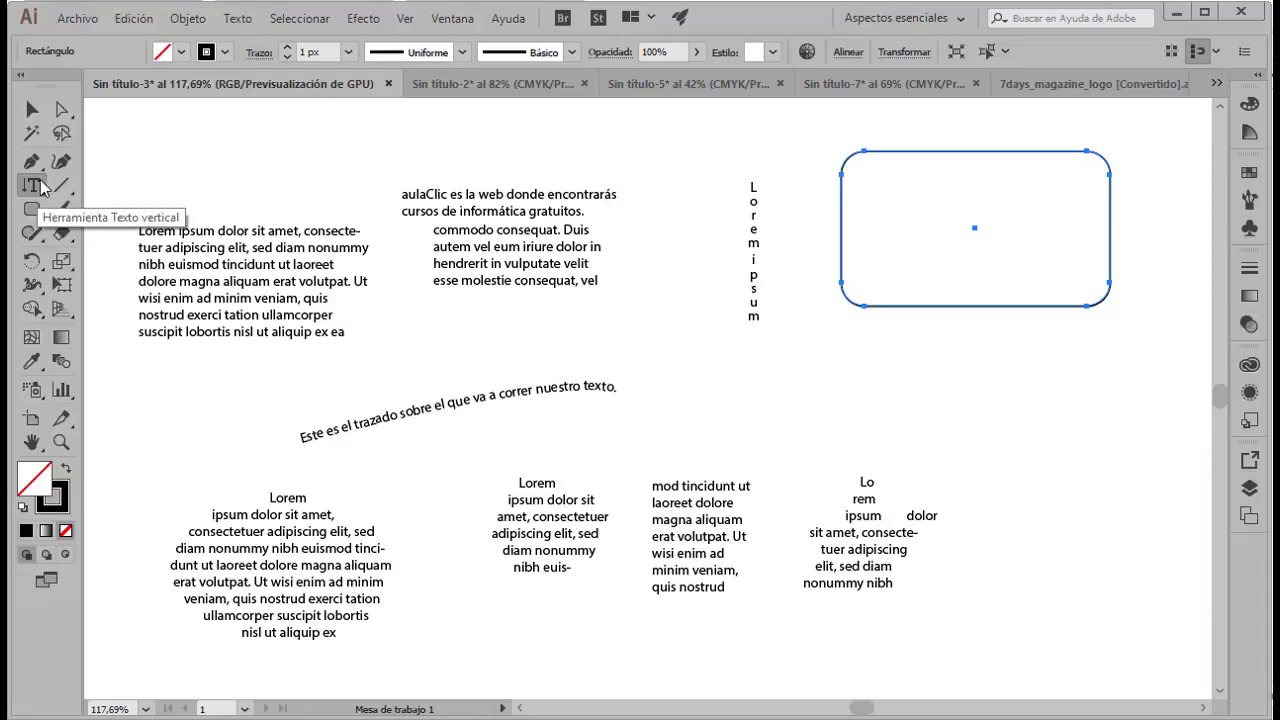
drag(40, 190, 199, 282)
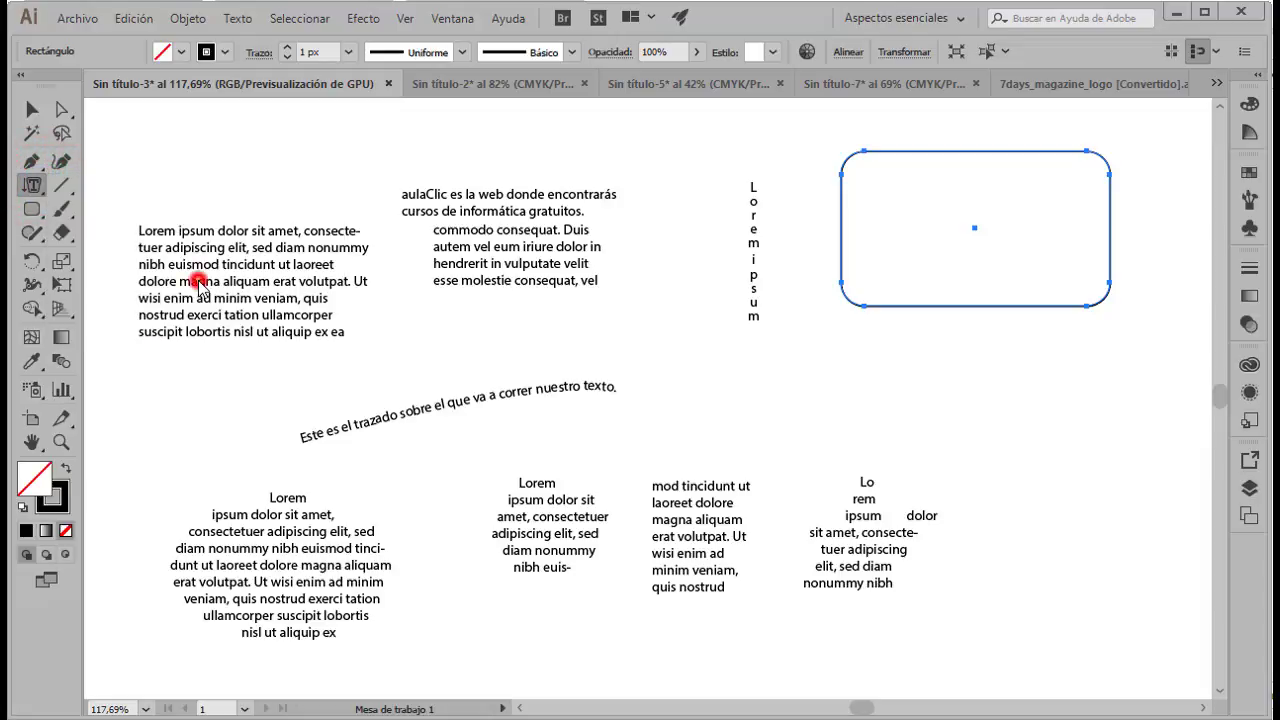
click(843, 216)
Draw a short open arc with the Pen tool above the threaded text box and the star text.
click(30, 160)
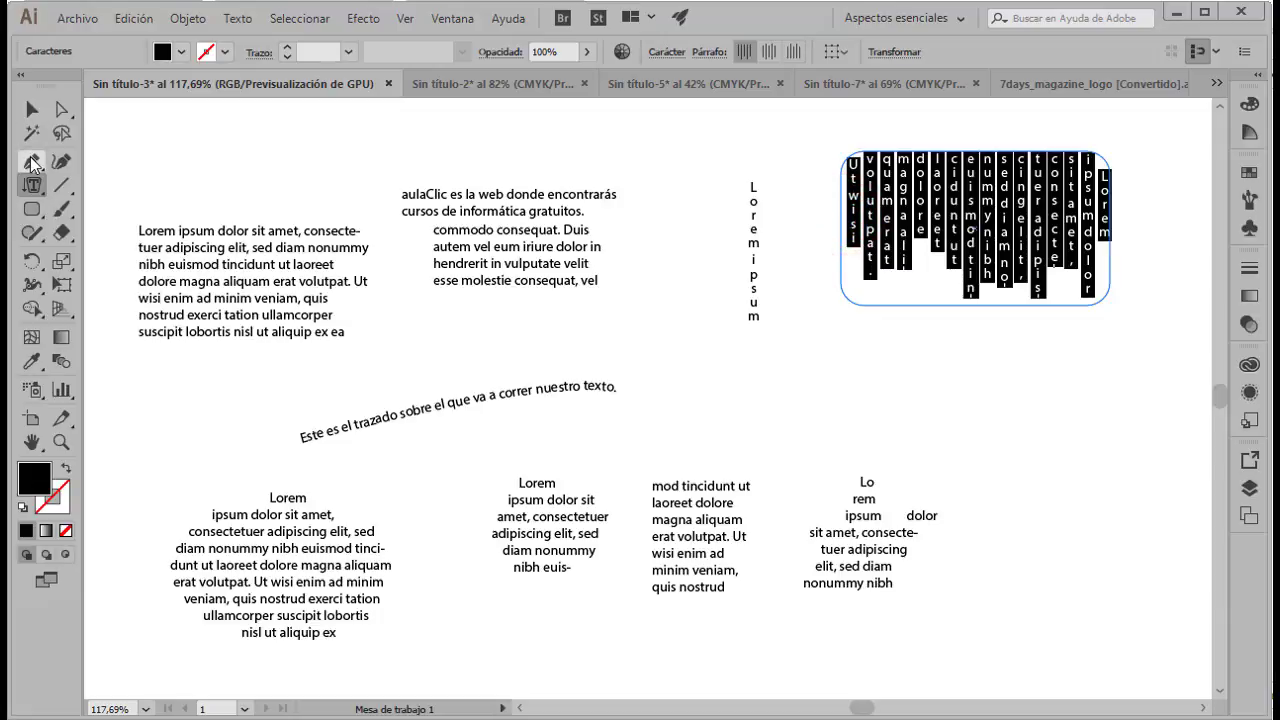
drag(709, 437, 829, 406)
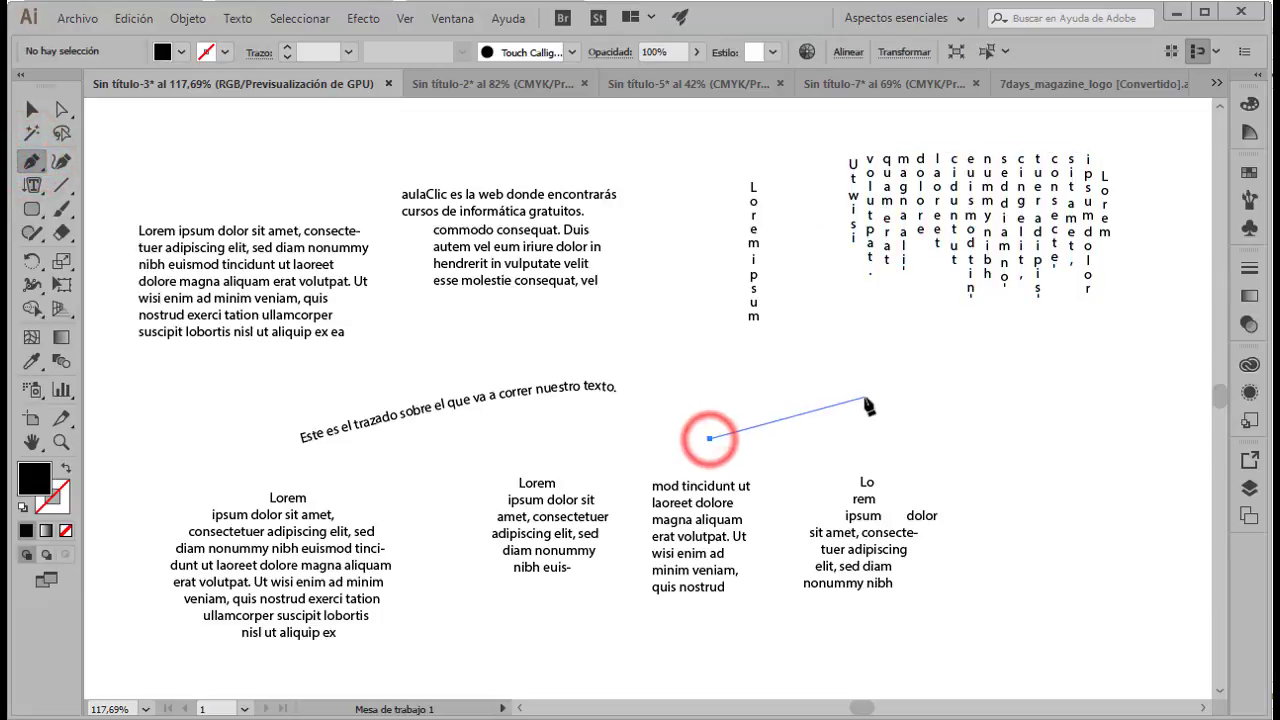
click(865, 397)
key(v)
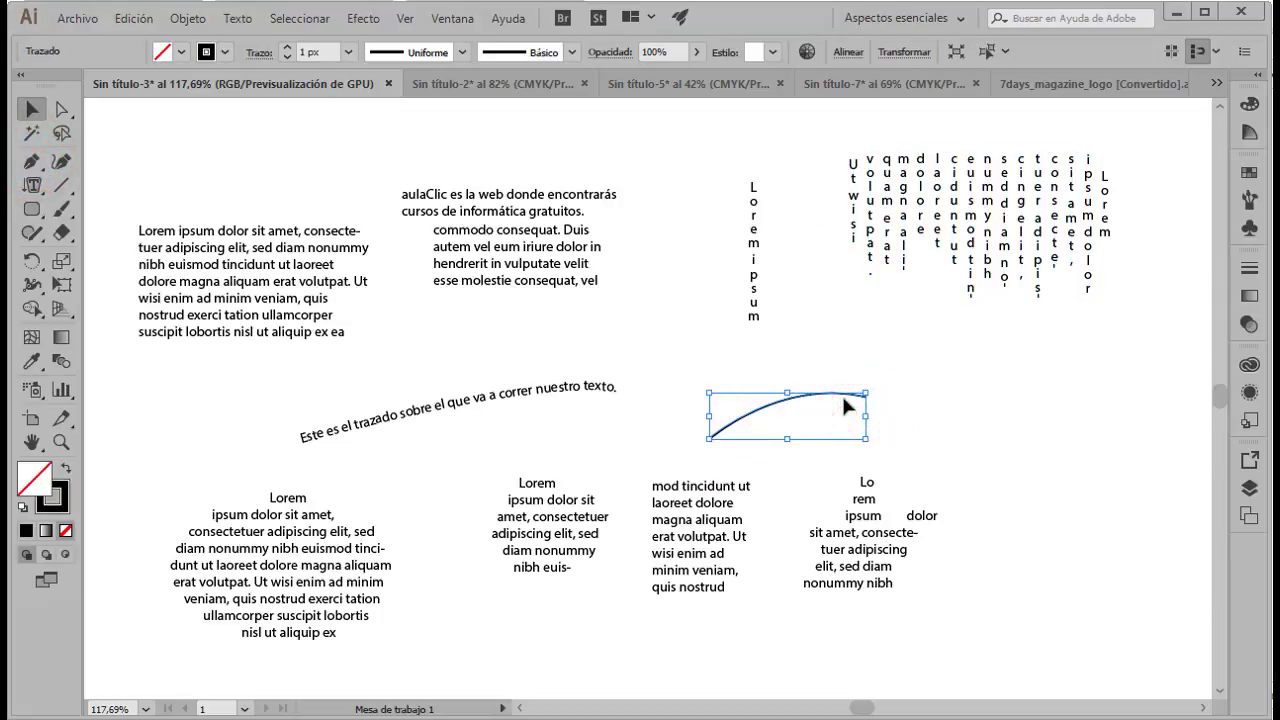
Place vertical placeholder text along the short arc using the Vertical Type on a Path tool.
click(33, 188)
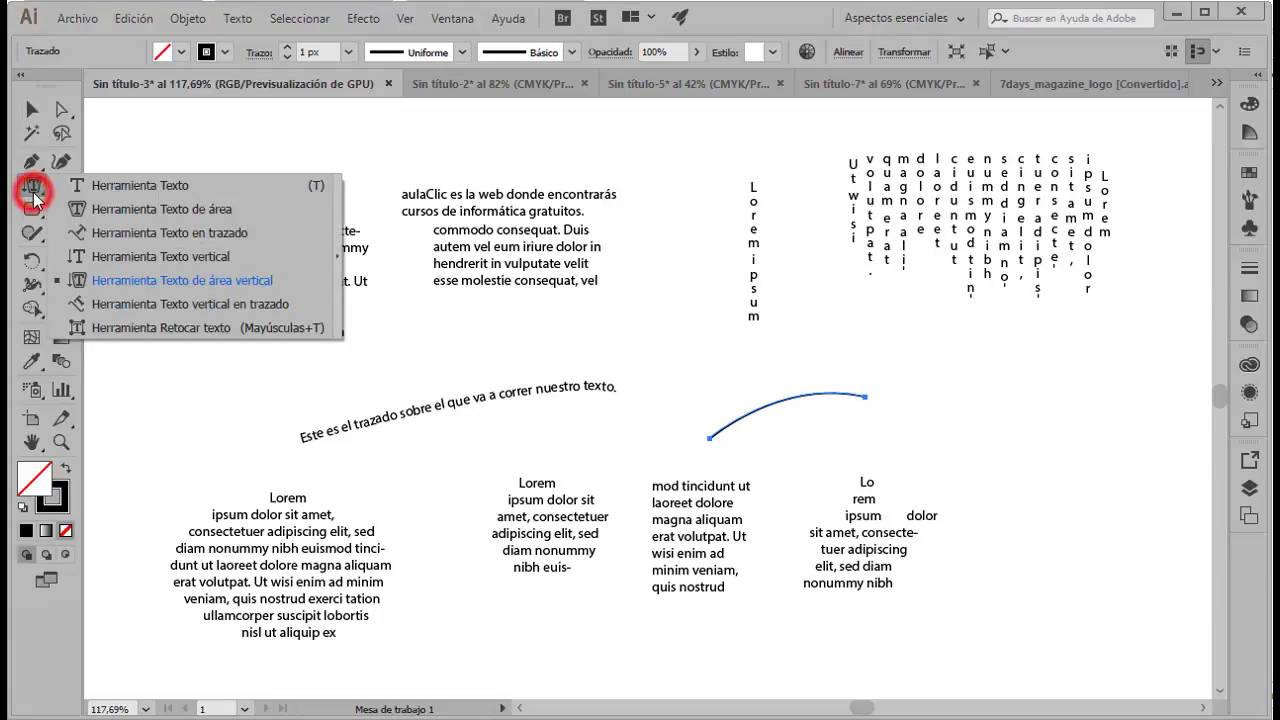
click(208, 306)
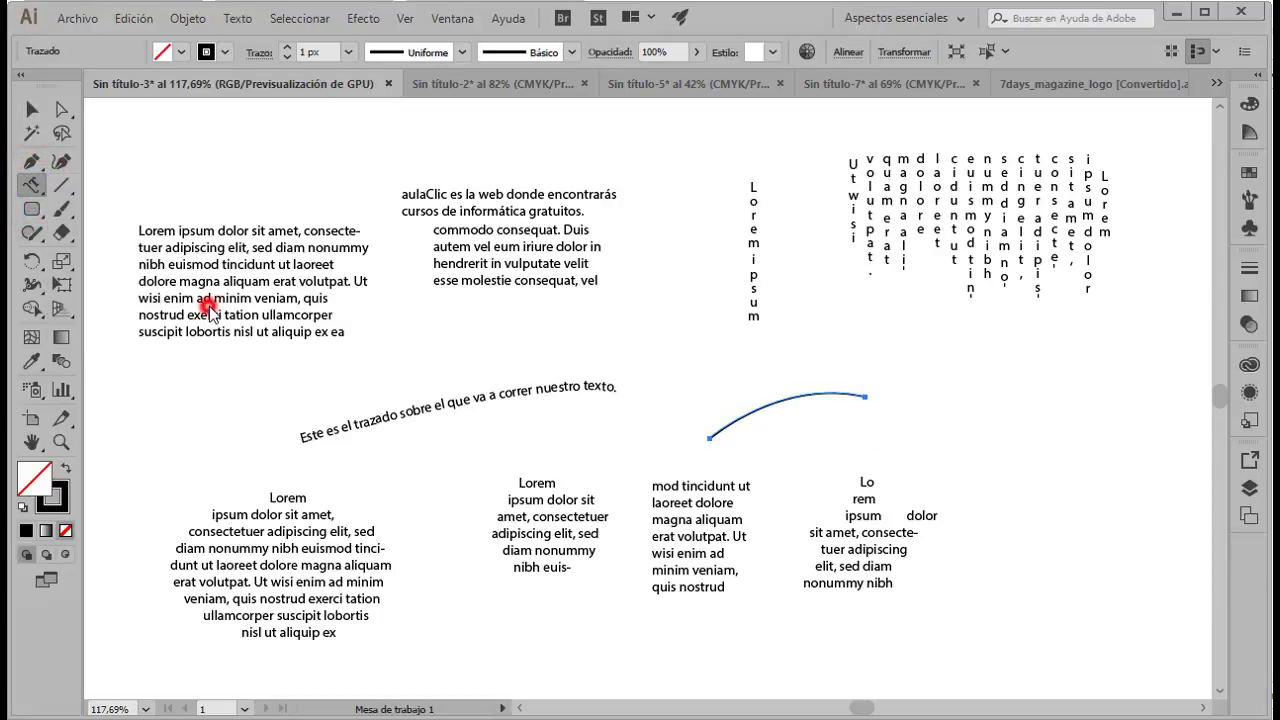
click(728, 426)
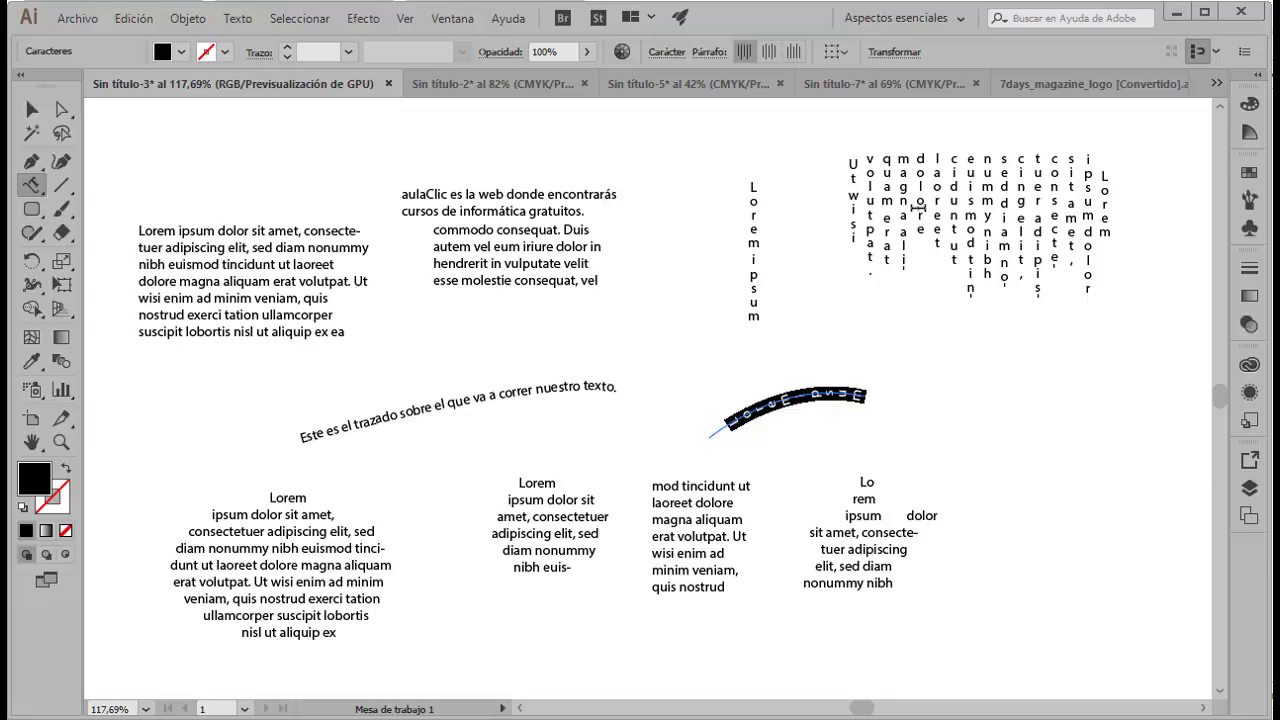
Switch the workspace to Tipografía.
click(961, 28)
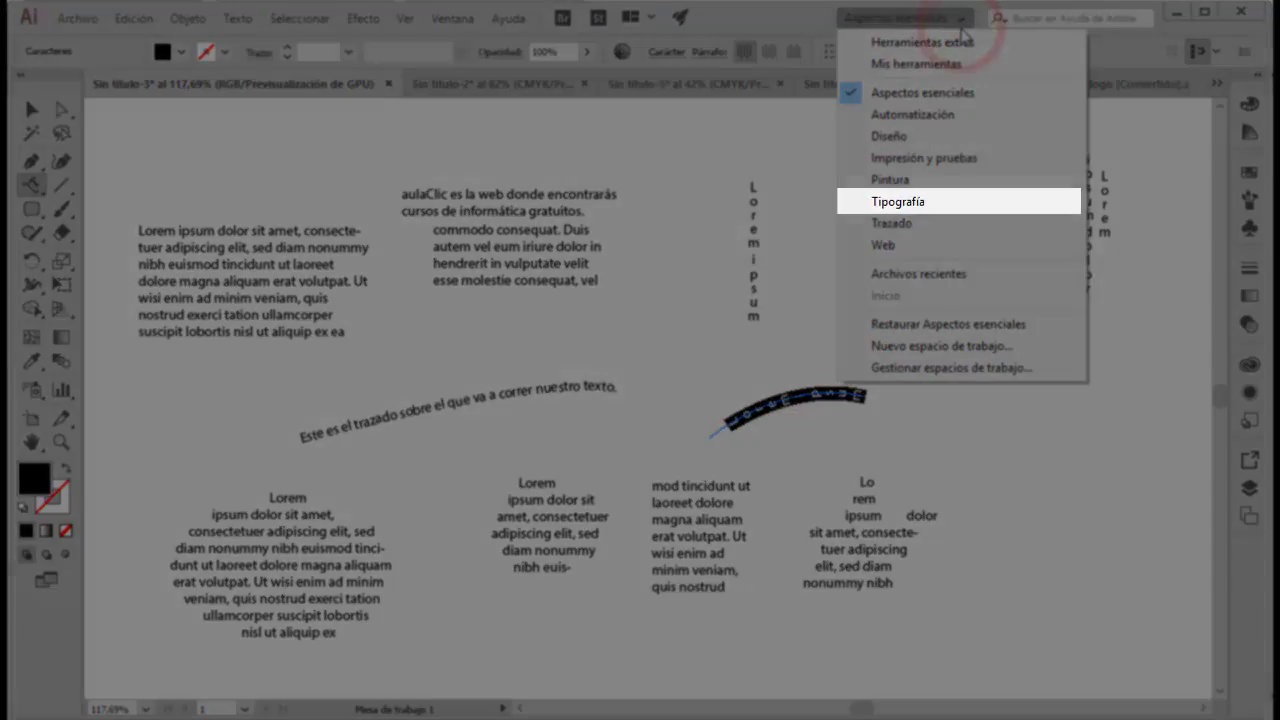
click(937, 204)
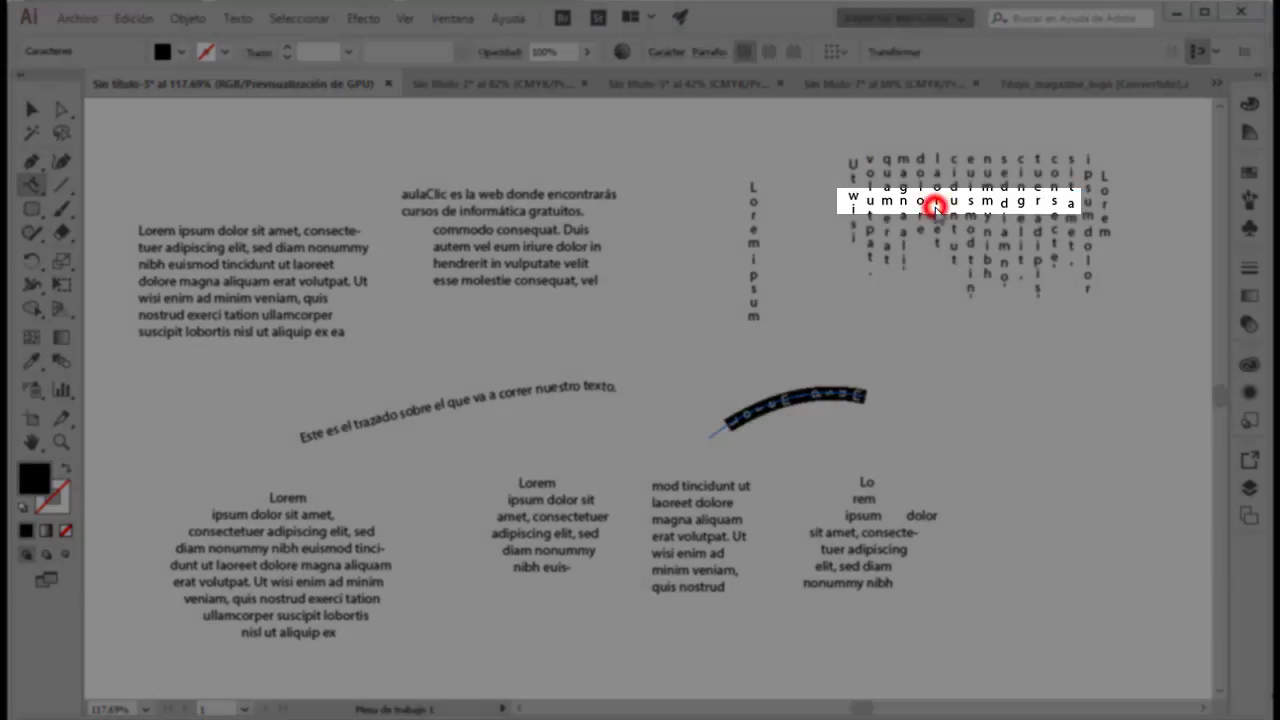